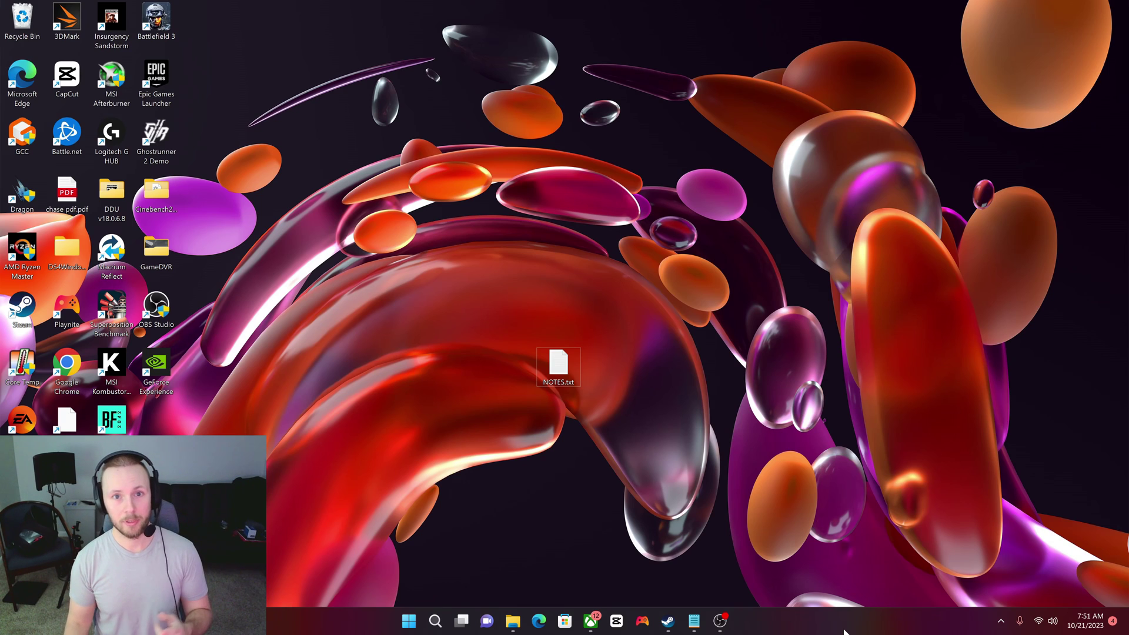
# Find and run netplwiz, move the User Accounts dialog to the middle of the desktop, and accept its settings
pyautogui.click(436, 620)
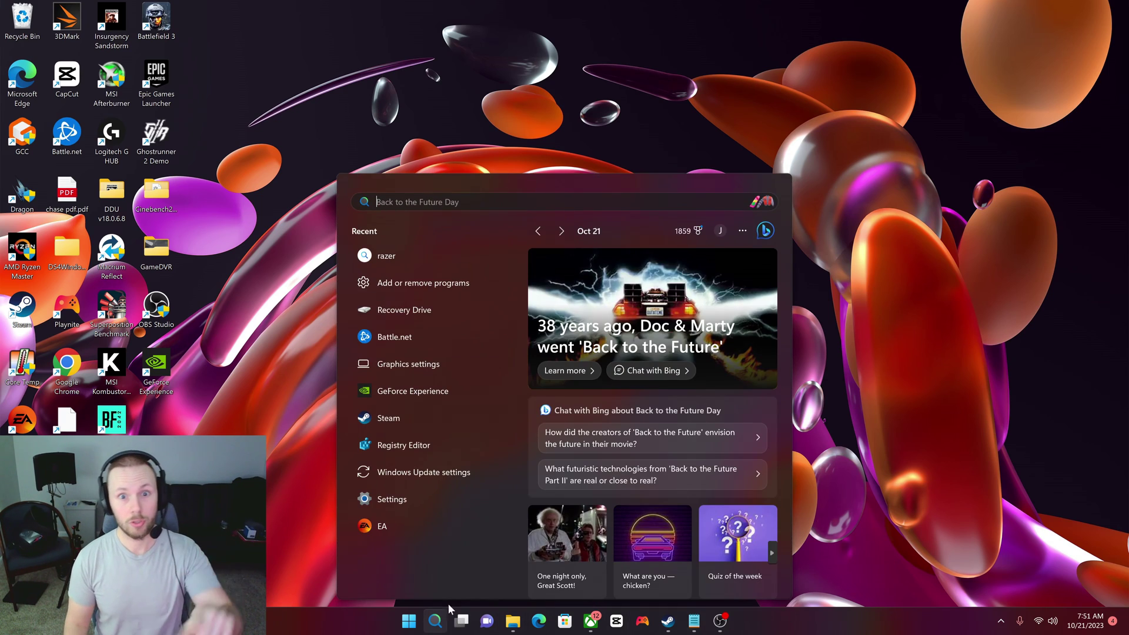
pyautogui.rightClick(389, 203)
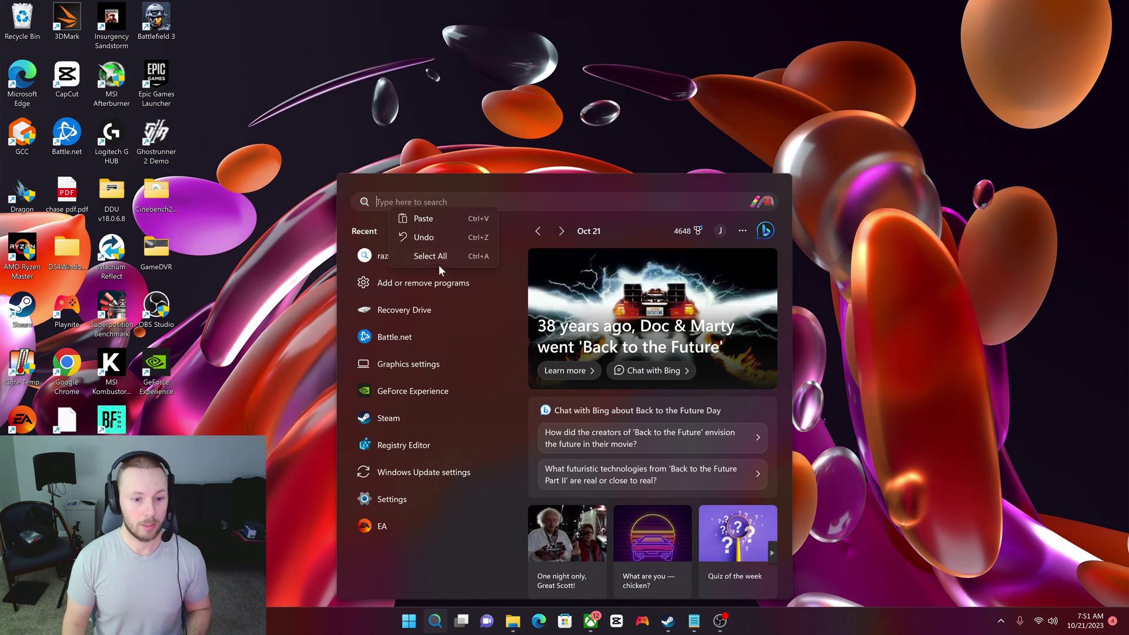
pyautogui.click(441, 217)
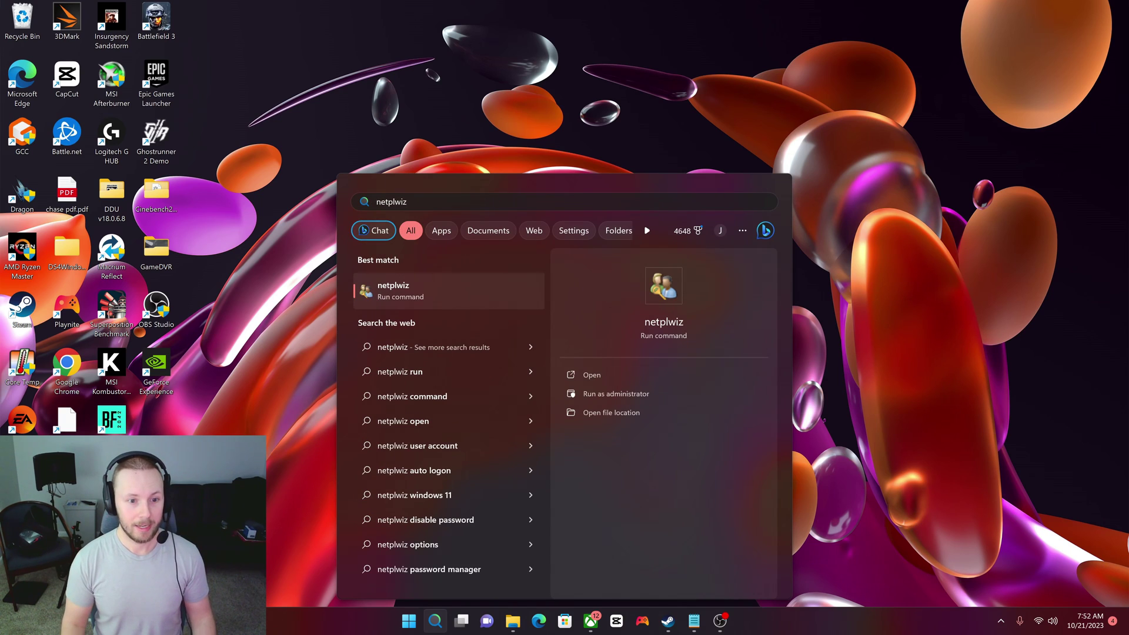
pyautogui.click(435, 290)
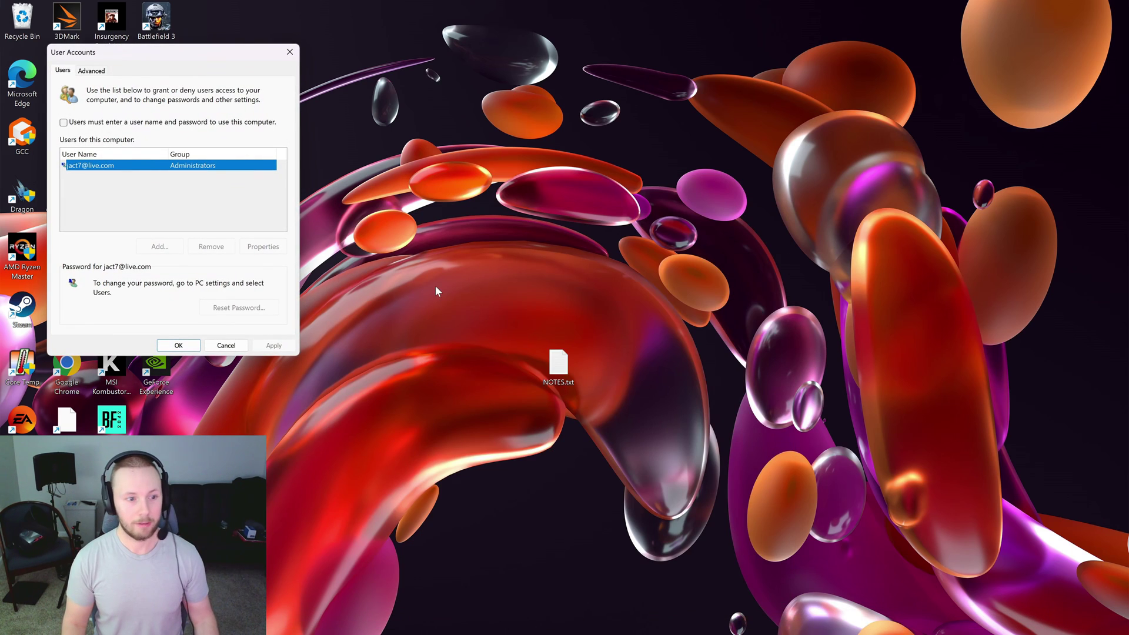
pyautogui.moveTo(211, 57); pyautogui.dragTo(600, 143)
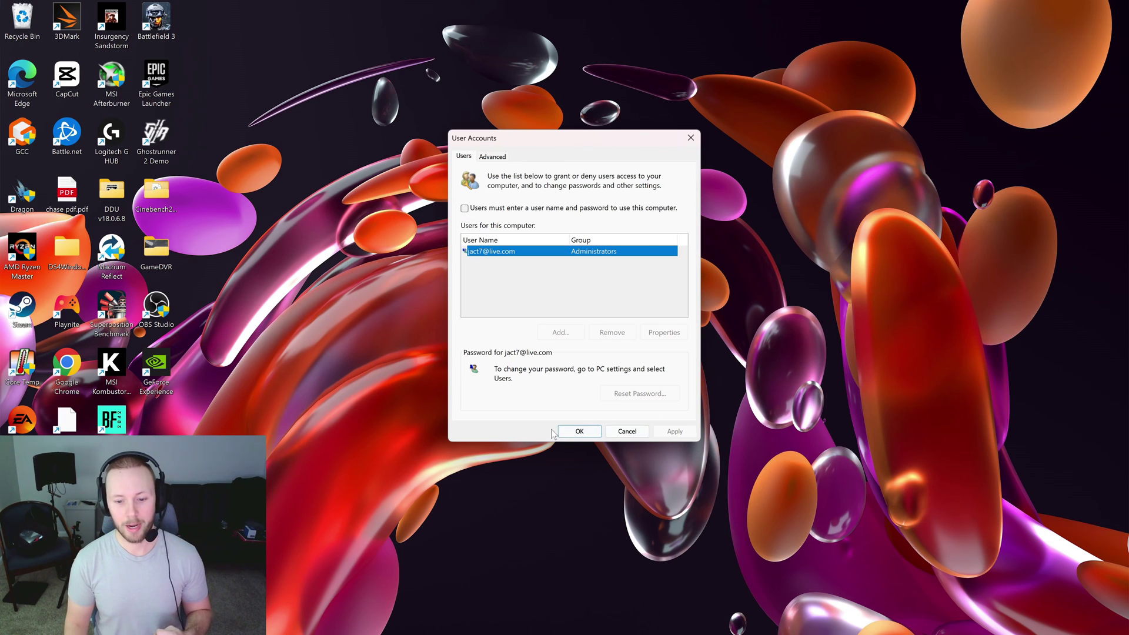
pyautogui.click(571, 434)
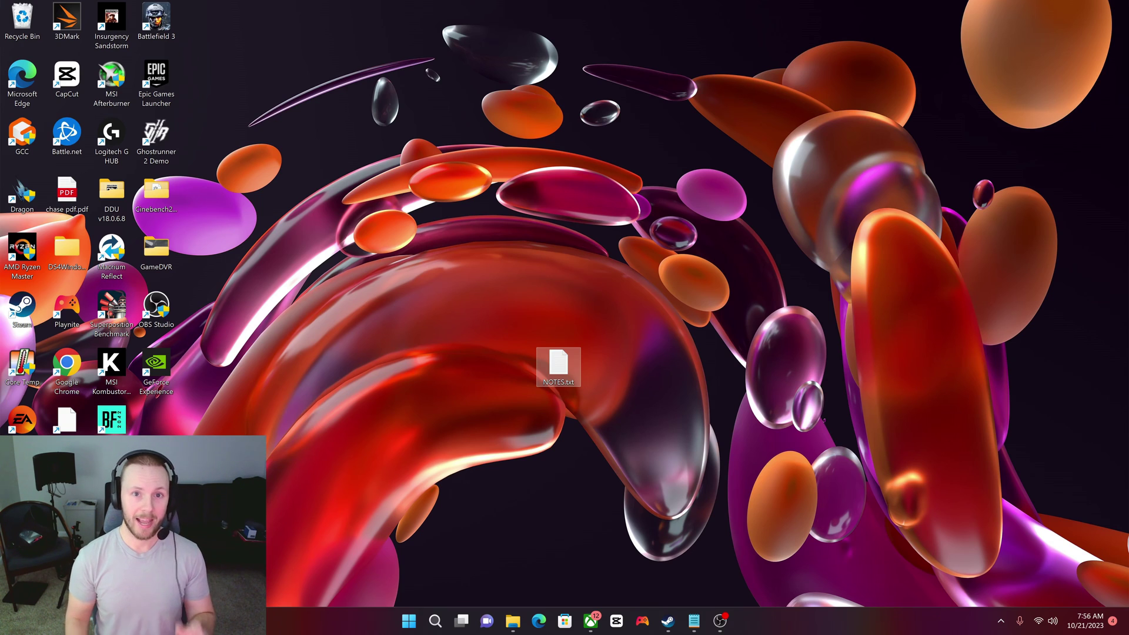
# Paste the PasswordLess\Device registry command with DevicePasswordLessBuildVersion as REG_DWORD 0 into Command Prompt, and close the window
pyautogui.click(435, 620)
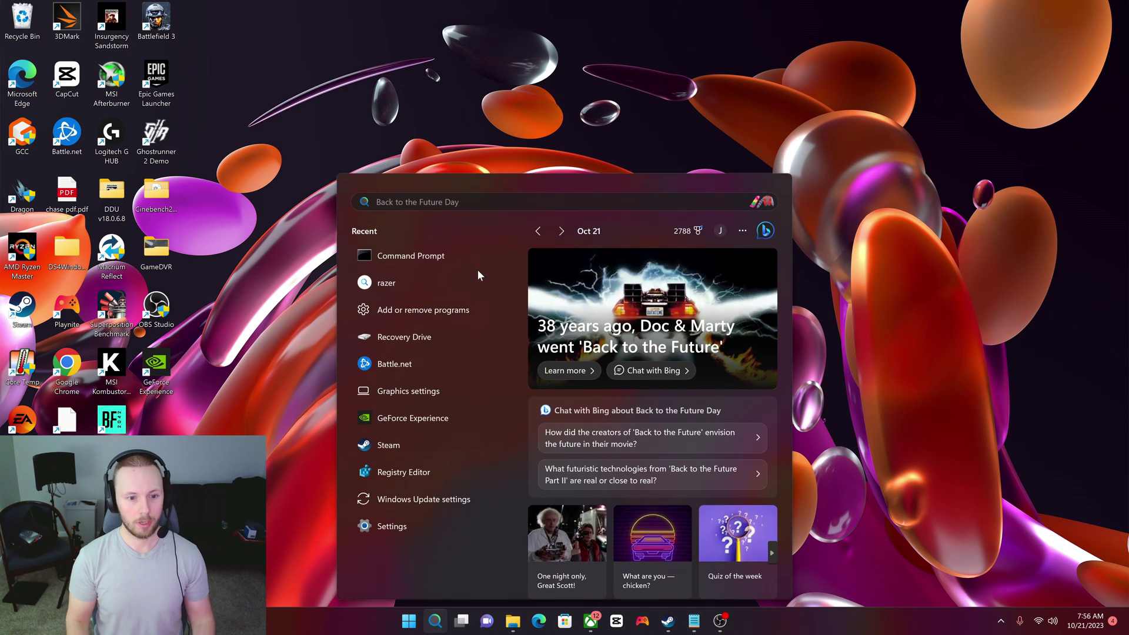
pyautogui.click(457, 259)
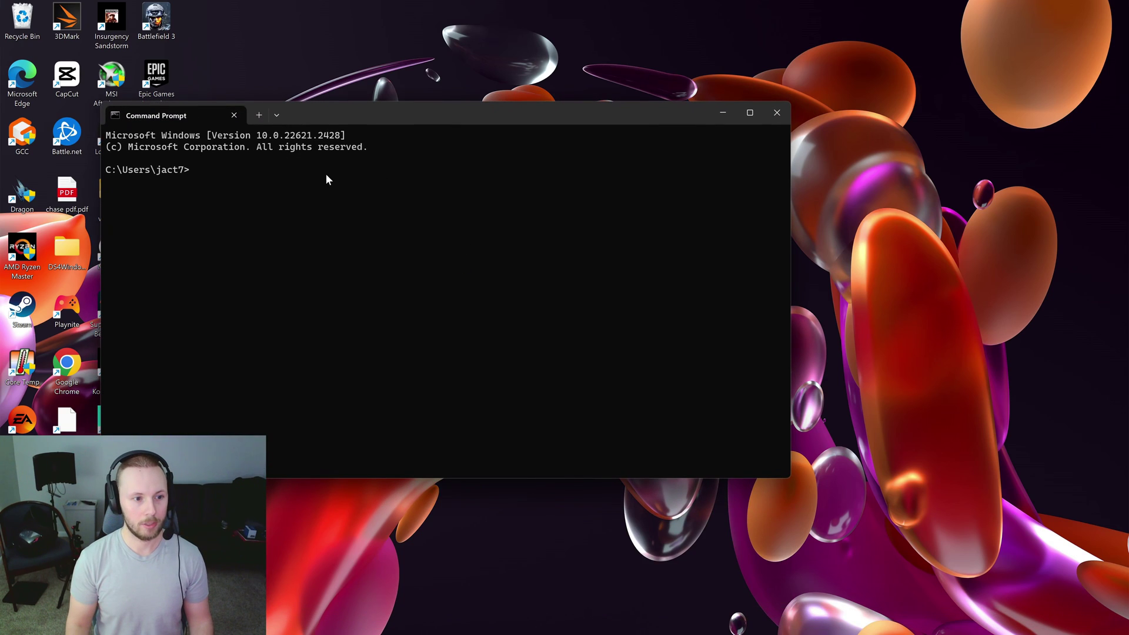
pyautogui.hotkey('ctrl', 'v')
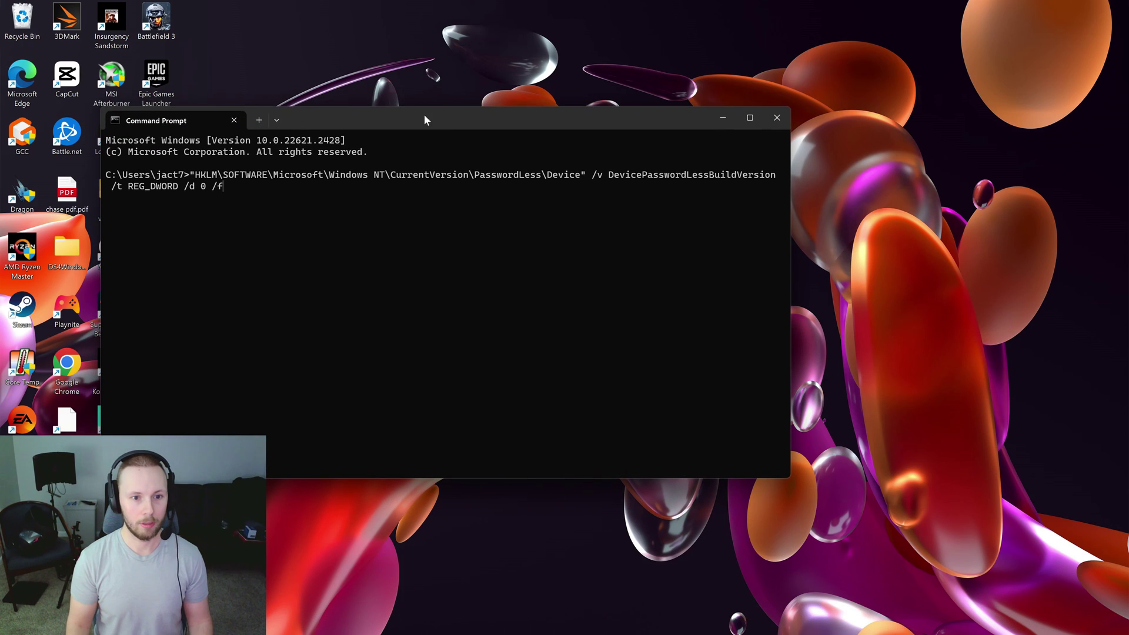
pyautogui.moveTo(423, 118); pyautogui.dragTo(640, 118)
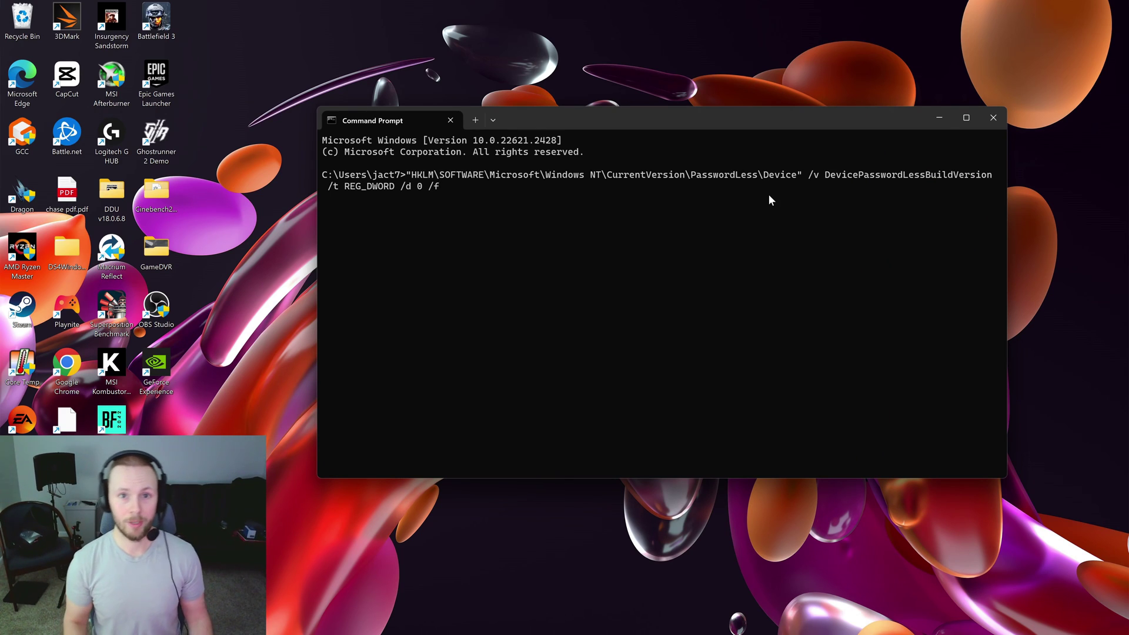
pyautogui.click(992, 117)
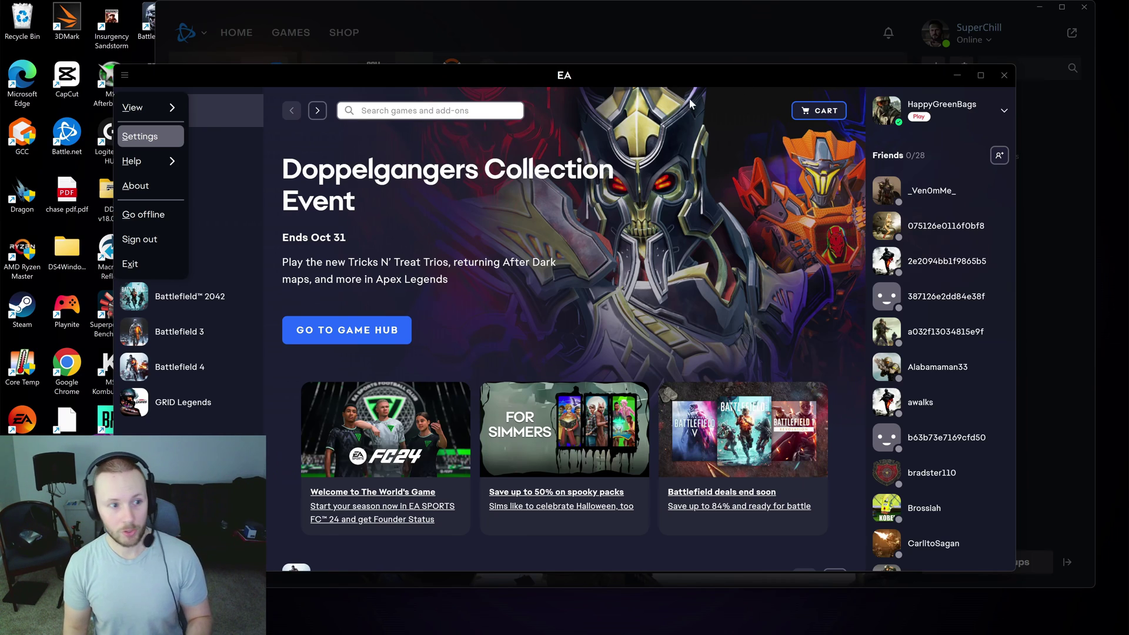
# Open the EA app's Application settings and review the automatic startup, update and background service options
pyautogui.click(172, 144)
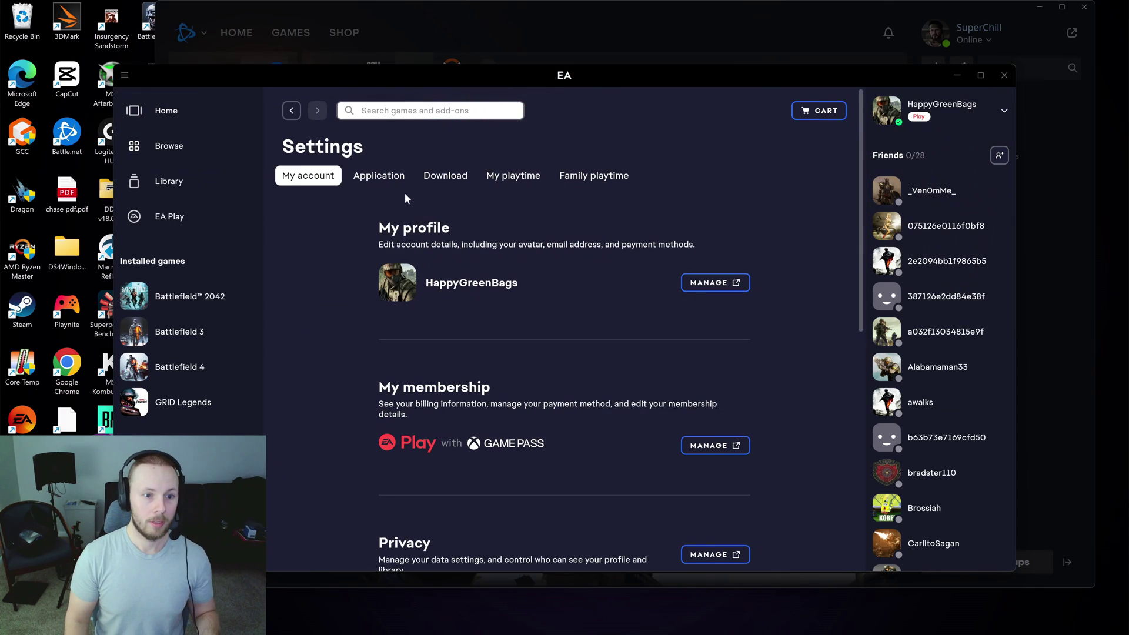
pyautogui.click(379, 176)
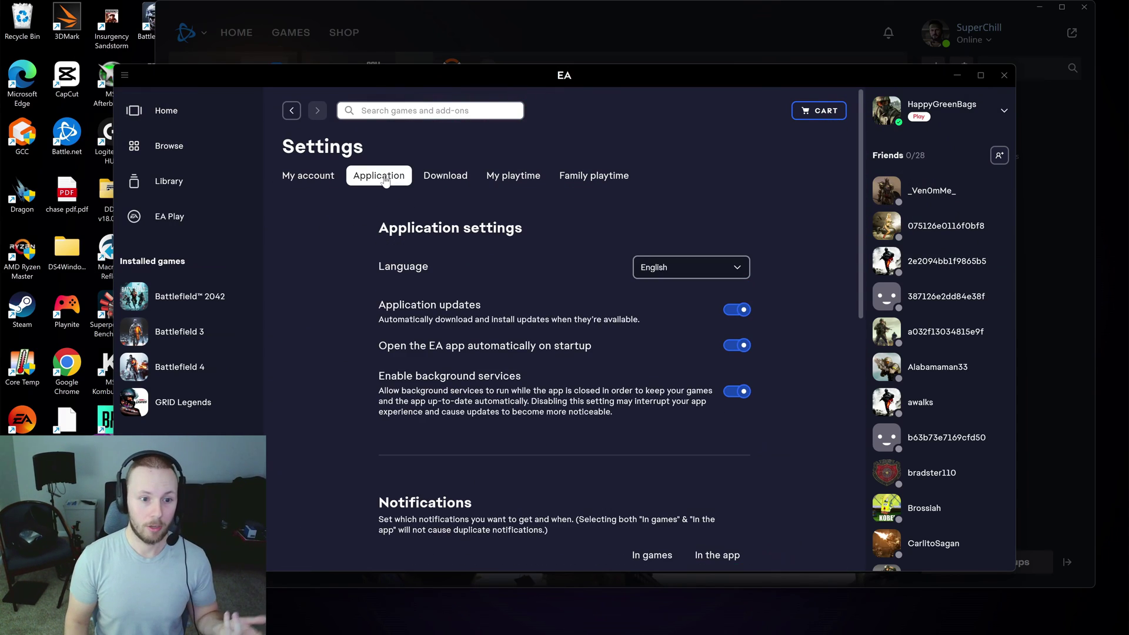
pyautogui.scroll(-1, 658, 301)
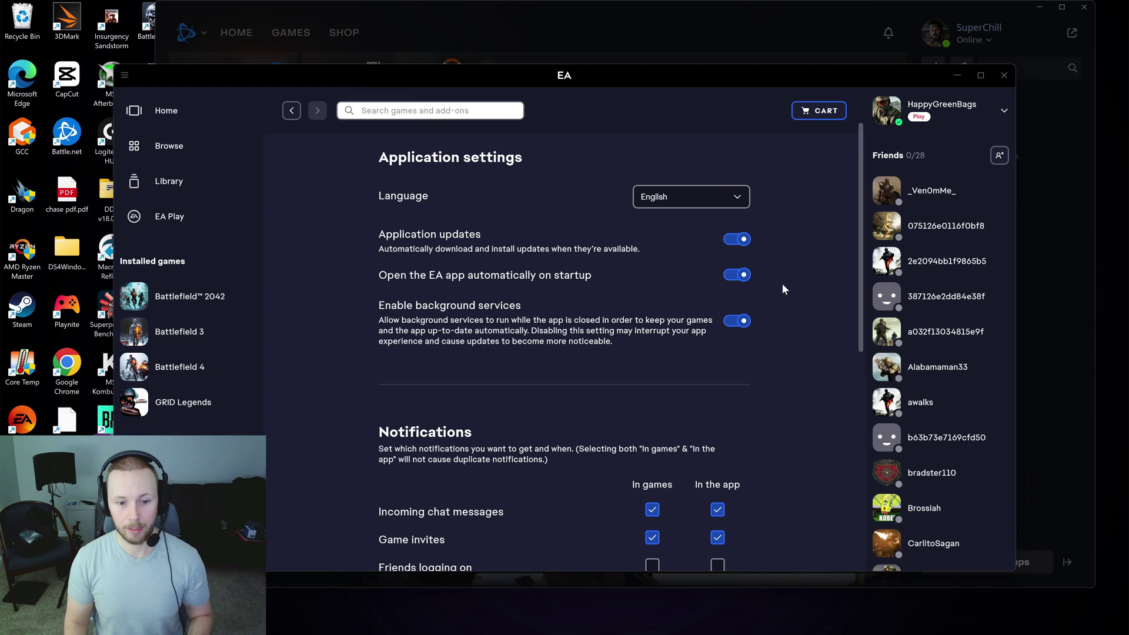
pyautogui.scroll(1, 722, 301)
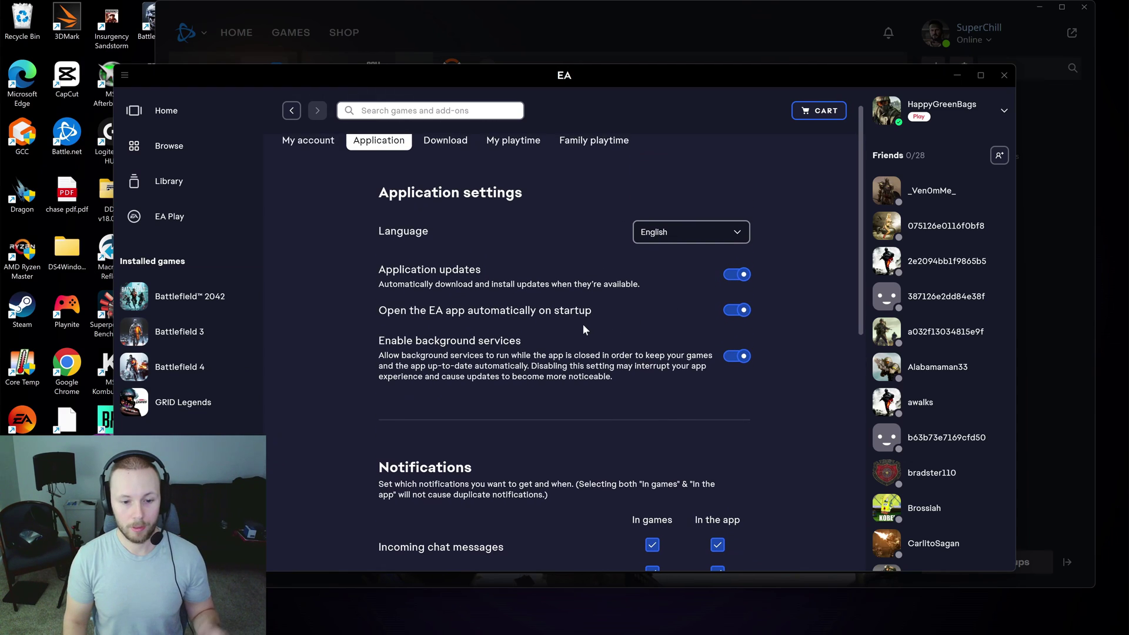
pyautogui.scroll(1, 583, 324)
pyautogui.scroll(-4, 580, 325)
pyautogui.scroll(3, 579, 326)
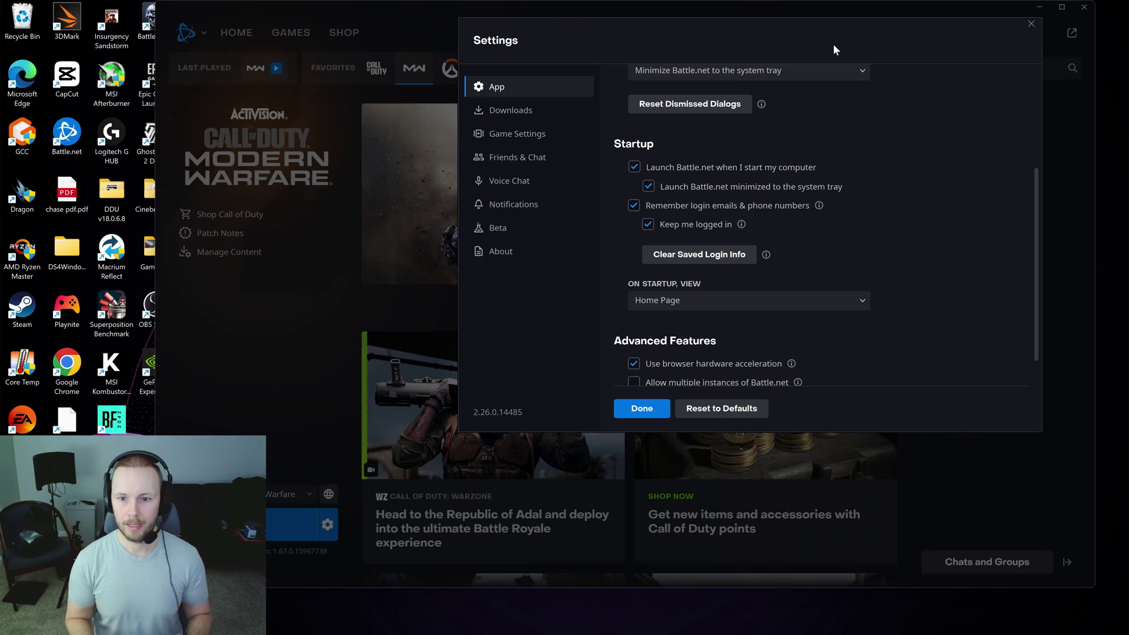
# Review Battle.net's App settings for startup, window closing and game launch behaviour, and close the settings
pyautogui.scroll(5, 827, 231)
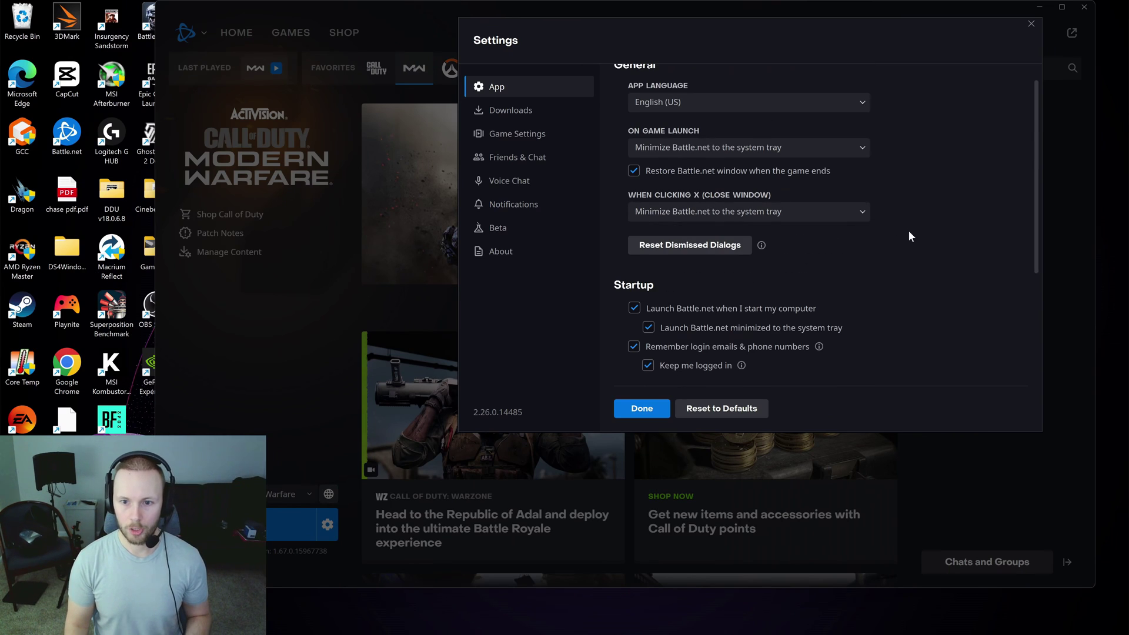
pyautogui.scroll(-4, 911, 232)
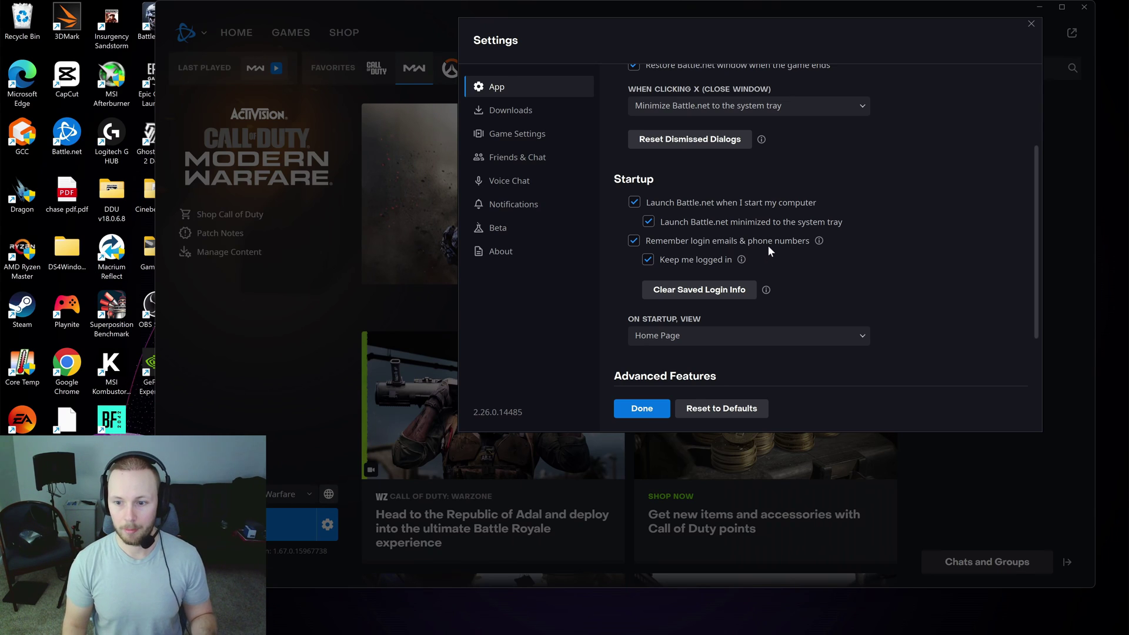
pyautogui.scroll(3, 884, 328)
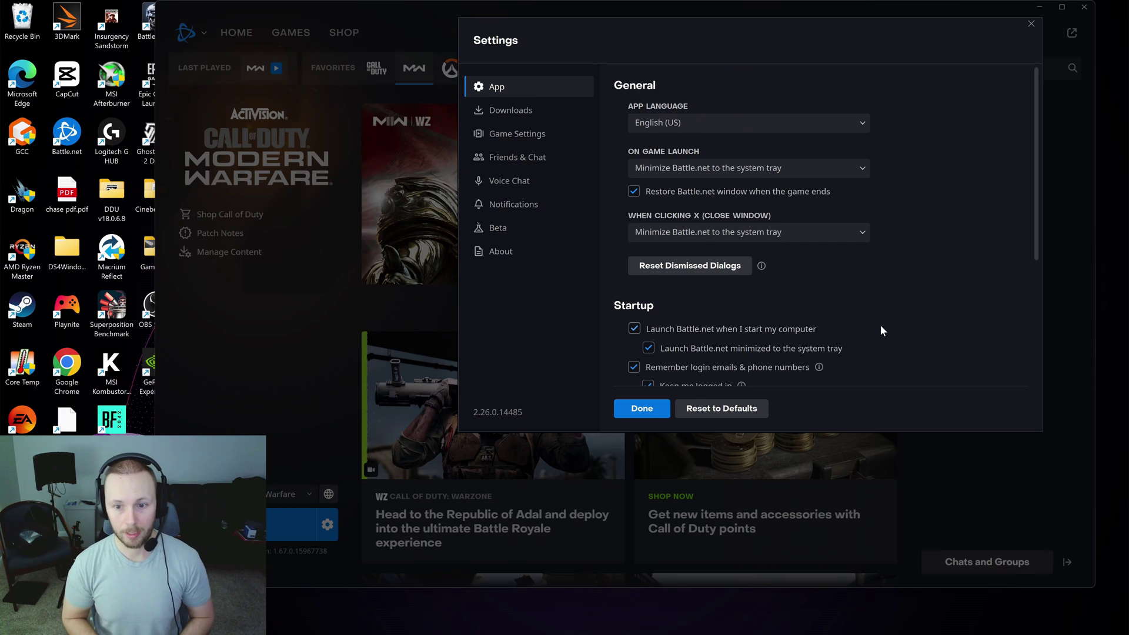
pyautogui.click(721, 170)
pyautogui.click(718, 172)
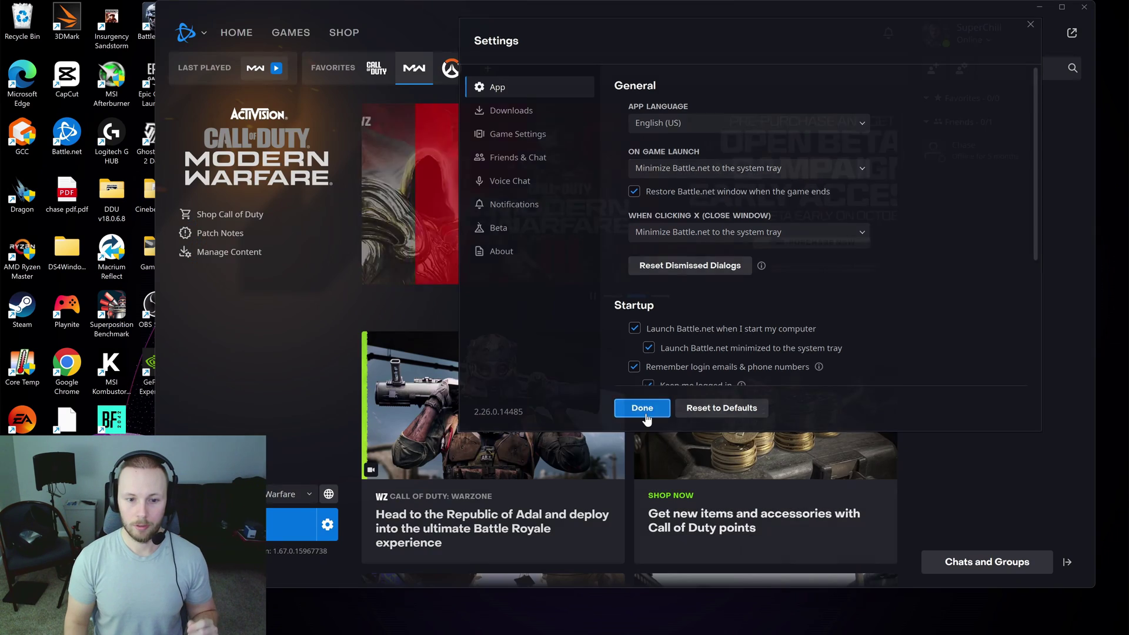
pyautogui.click(649, 411)
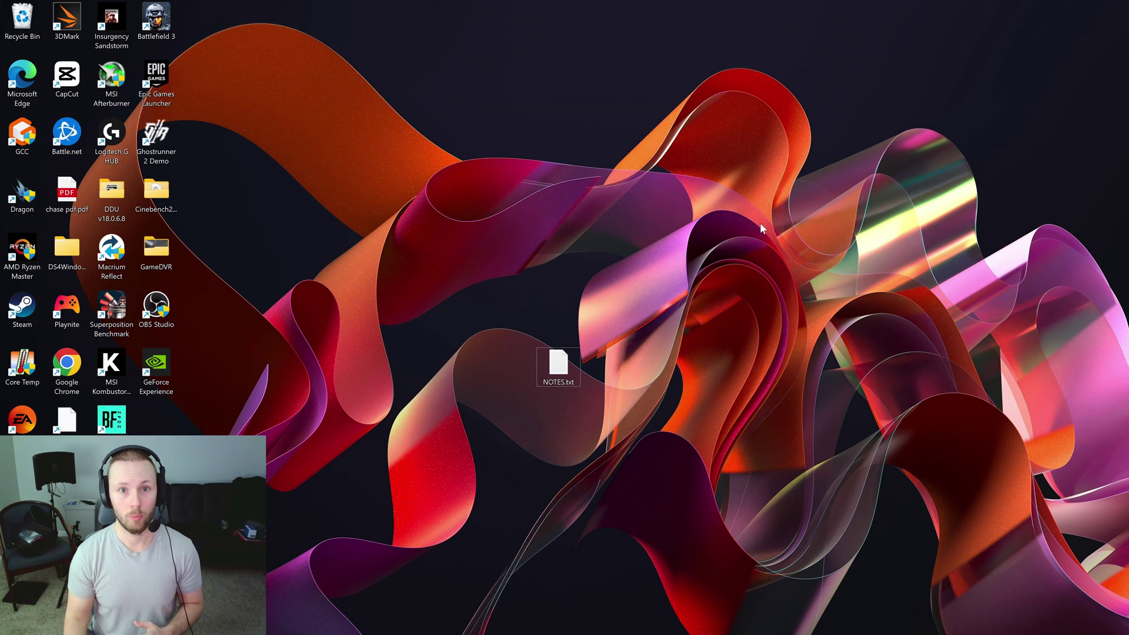
# Switch to Microsoft Edge, search Google for "ds4 windows", view the ds4-windows.com site, and return to the desktop
pyautogui.moveTo(941, 634)
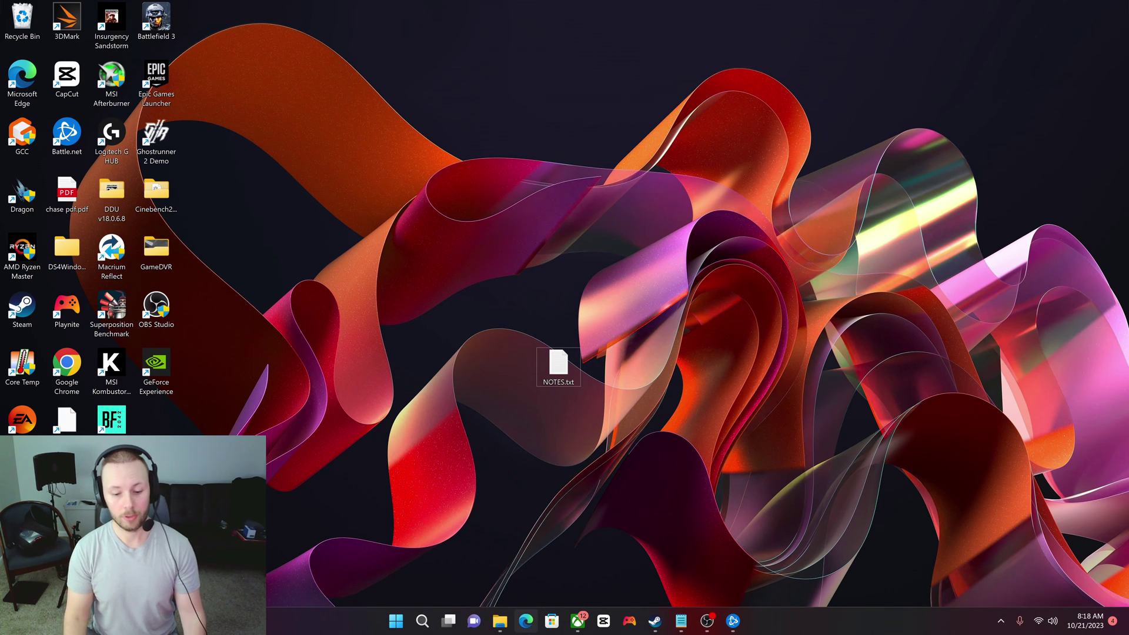
pyautogui.click(526, 621)
pyautogui.click(427, 287)
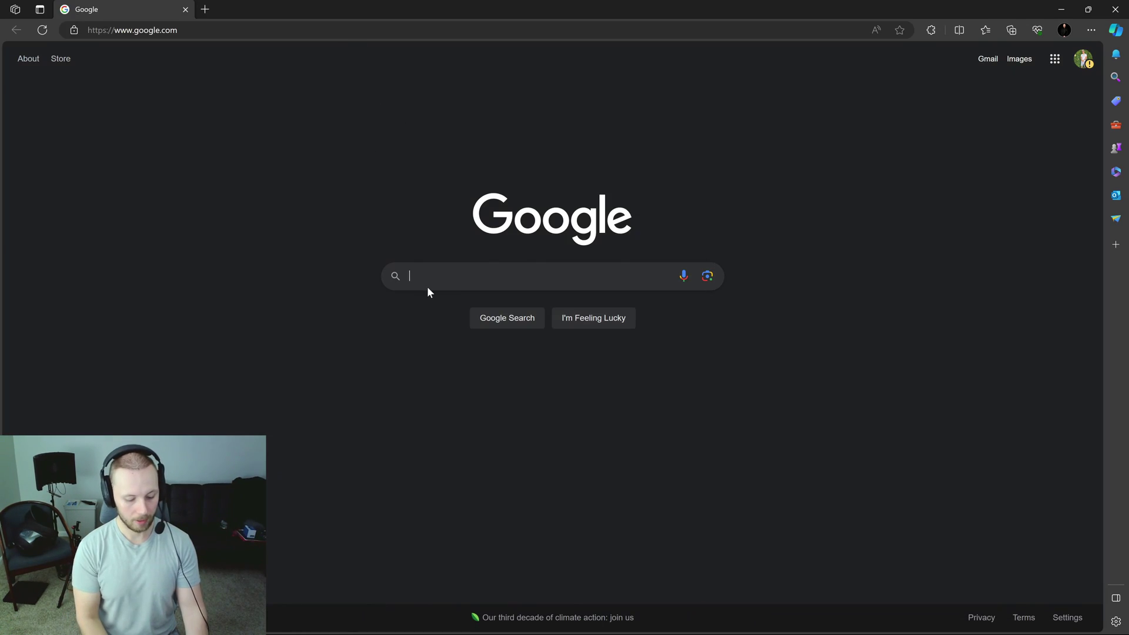
pyautogui.write('ds4 windows')
pyautogui.press('Return')
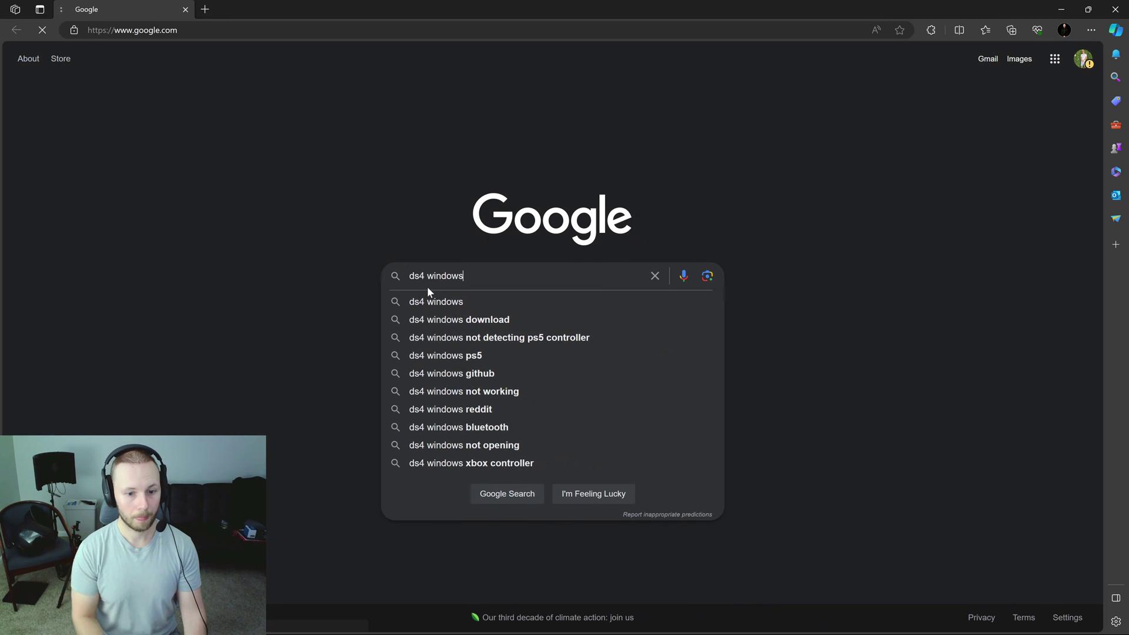
pyautogui.click(316, 190)
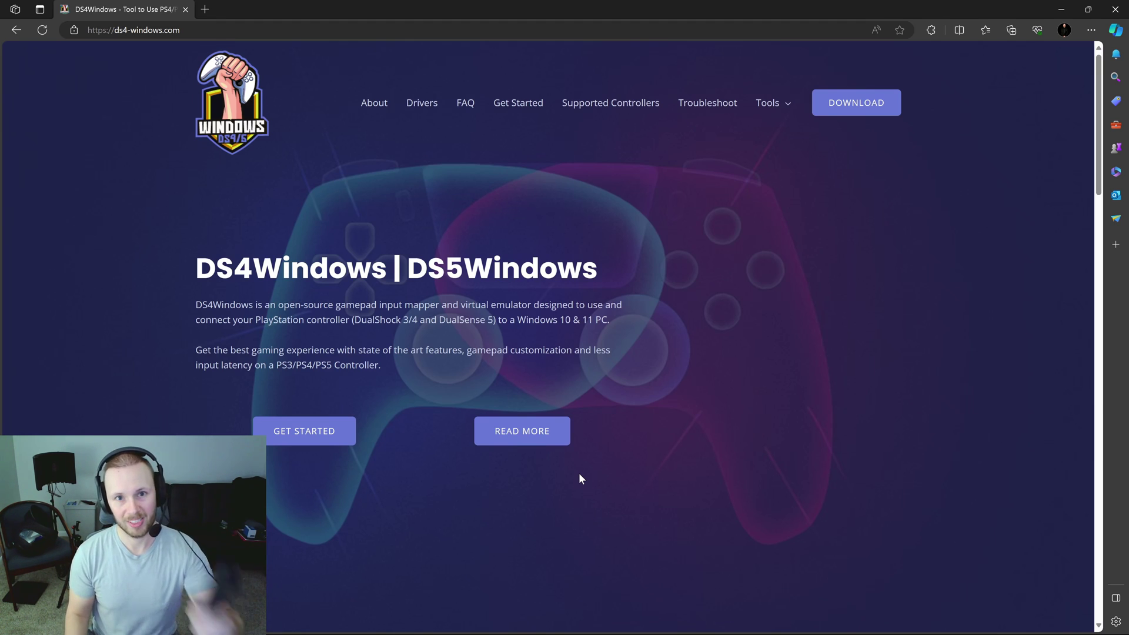
pyautogui.hotkey('alt', 'Left')
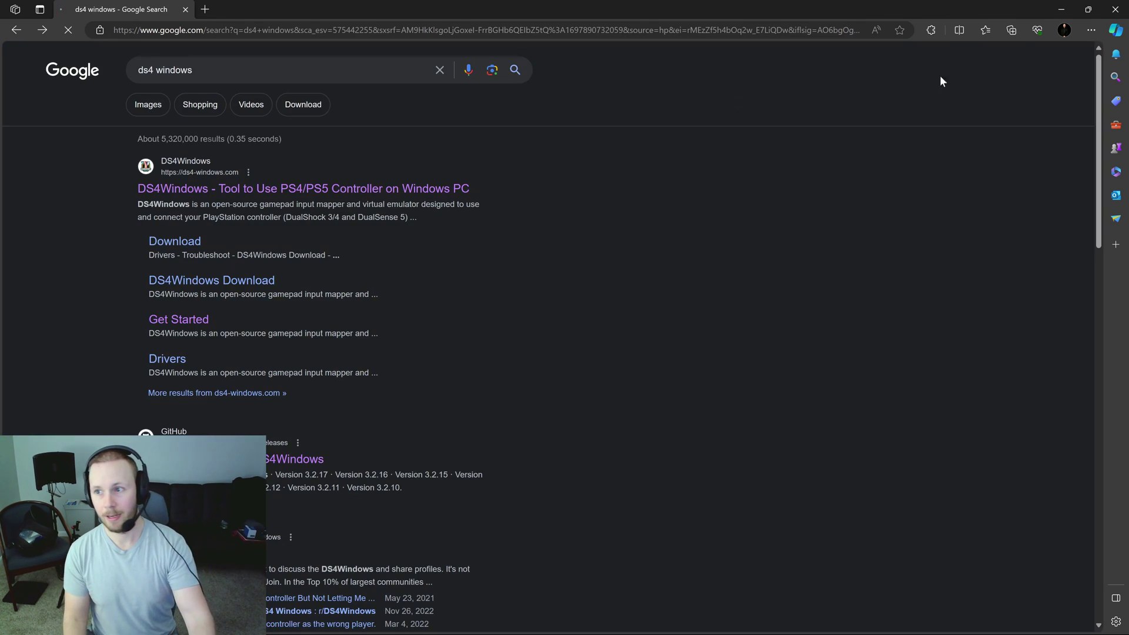
pyautogui.click(1062, 8)
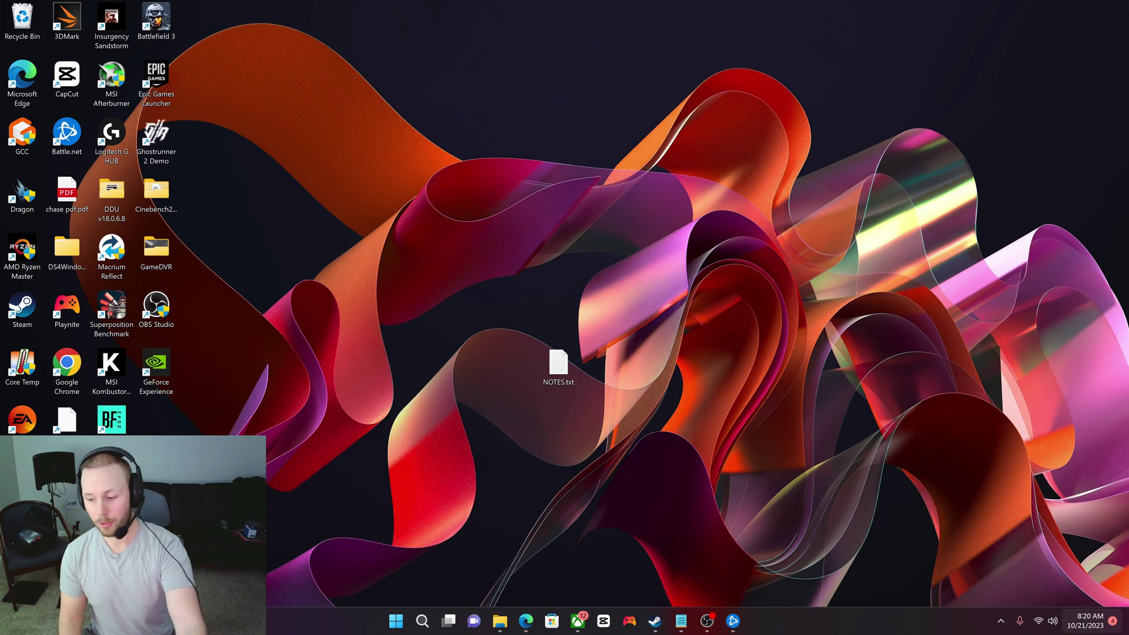
# Show the Bluetooth device list to check for the DualSense Wireless Controller, and dismiss it
pyautogui.click(1041, 622)
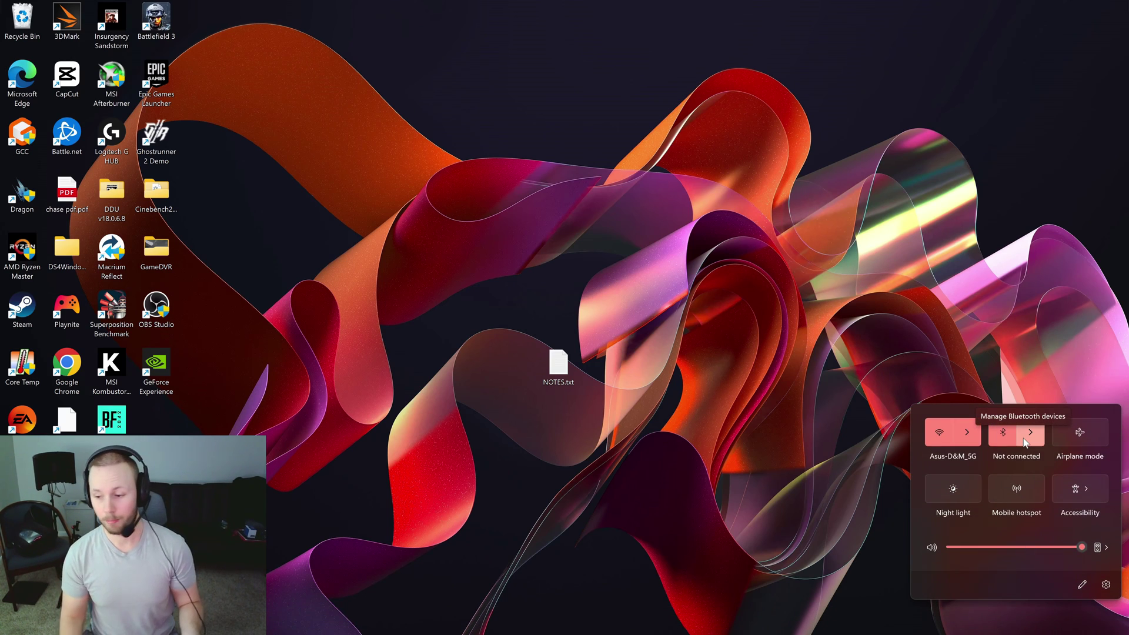
pyautogui.click(1030, 432)
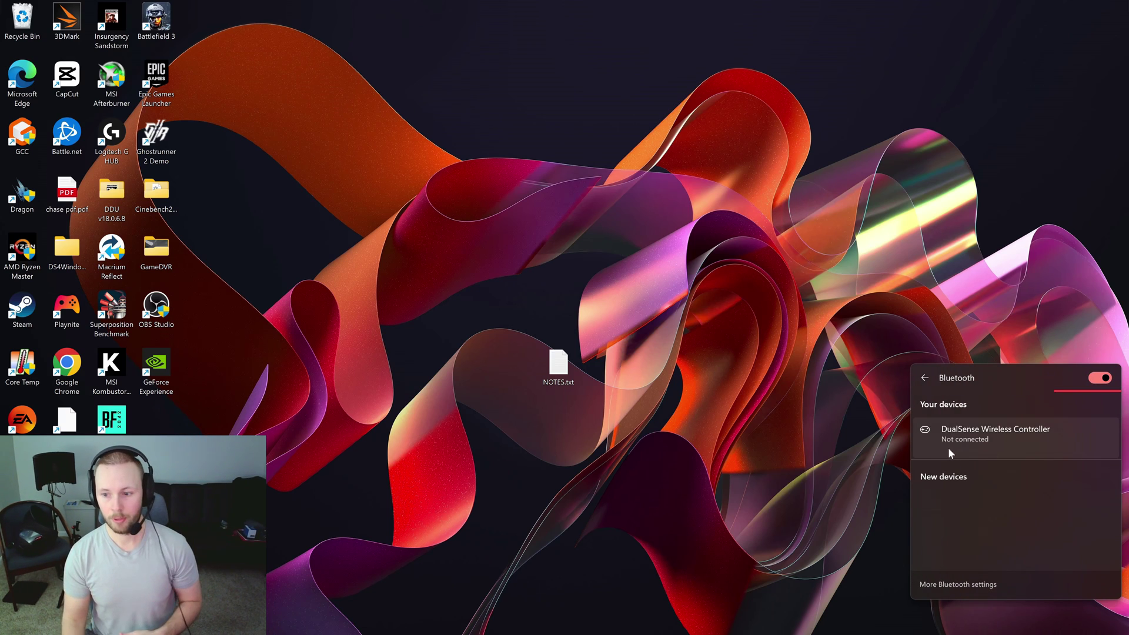
pyautogui.click(894, 396)
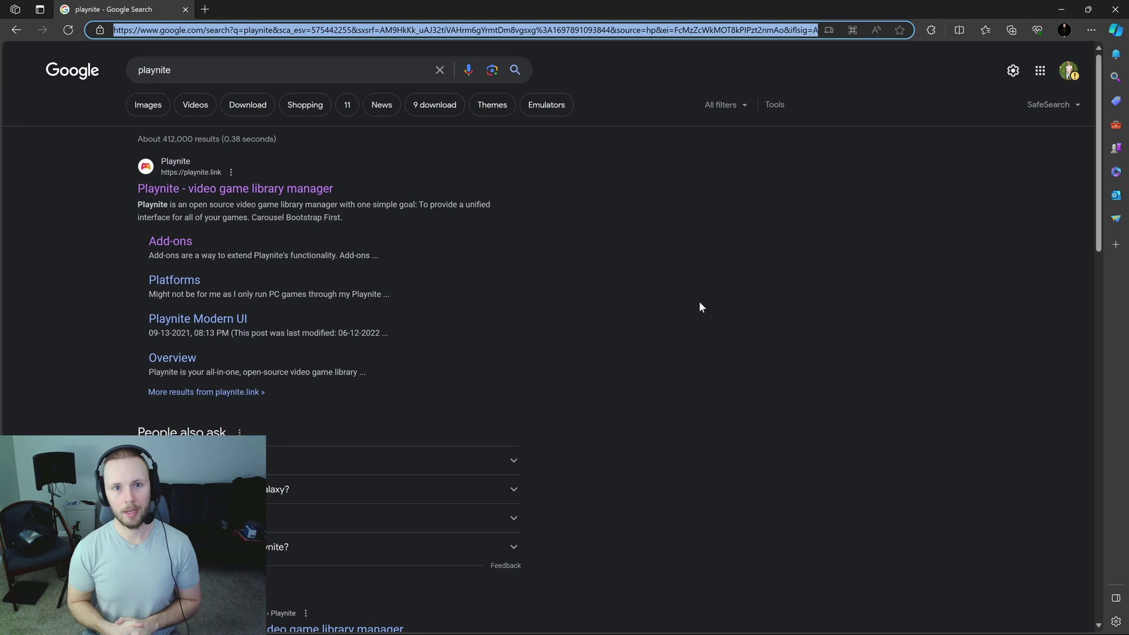
# Open the official Playnite website from the search results, look over its home page, and close the browser
pyautogui.click(280, 189)
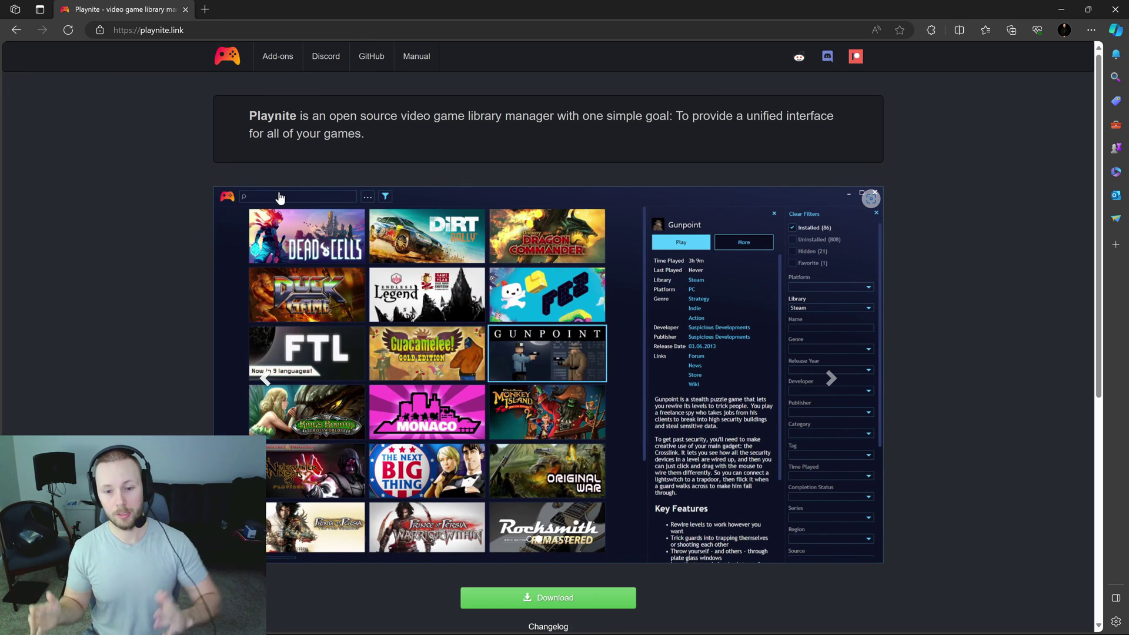
pyautogui.scroll(-2, 353, 247)
pyautogui.scroll(2, 435, 282)
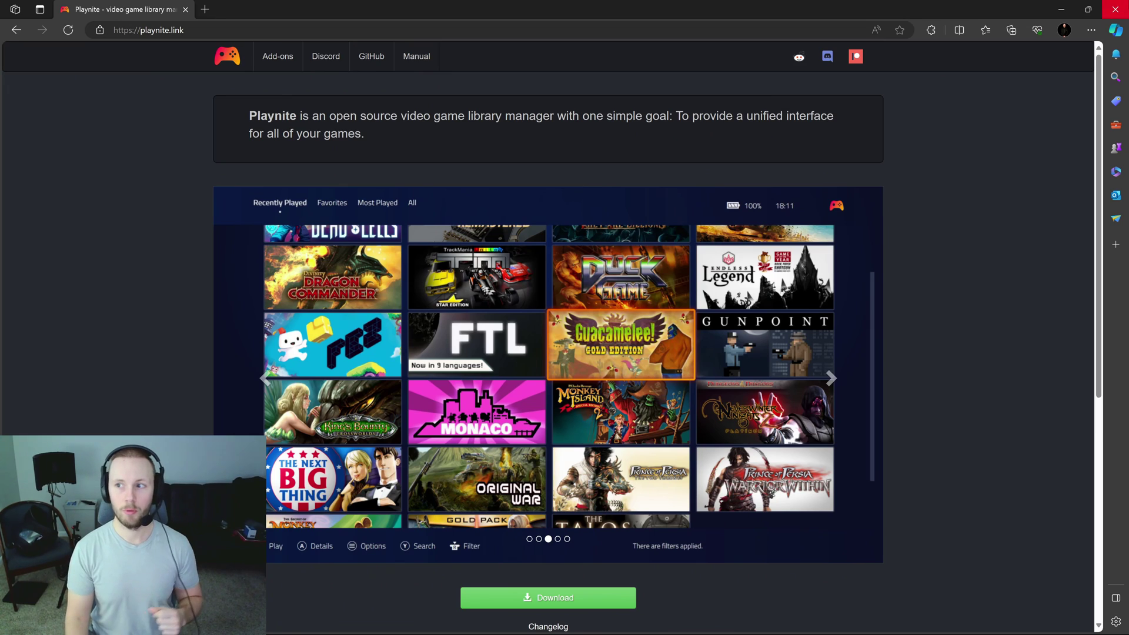
pyautogui.click(1115, 9)
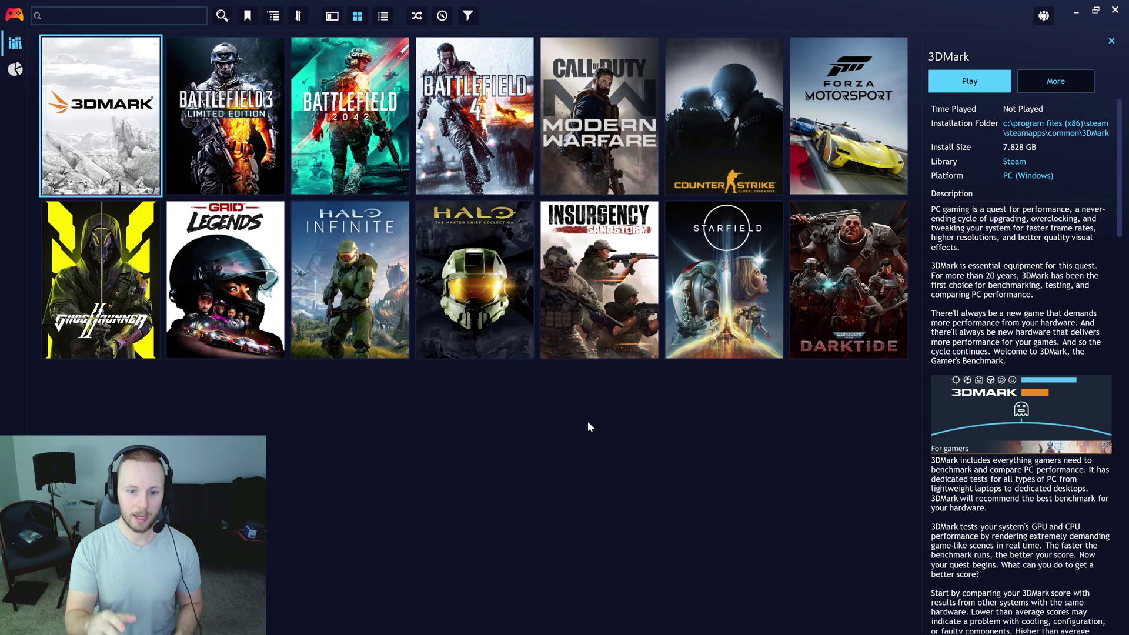
# Reduce the Playnite window from its maximized size and look through the game library
pyautogui.click(1095, 10)
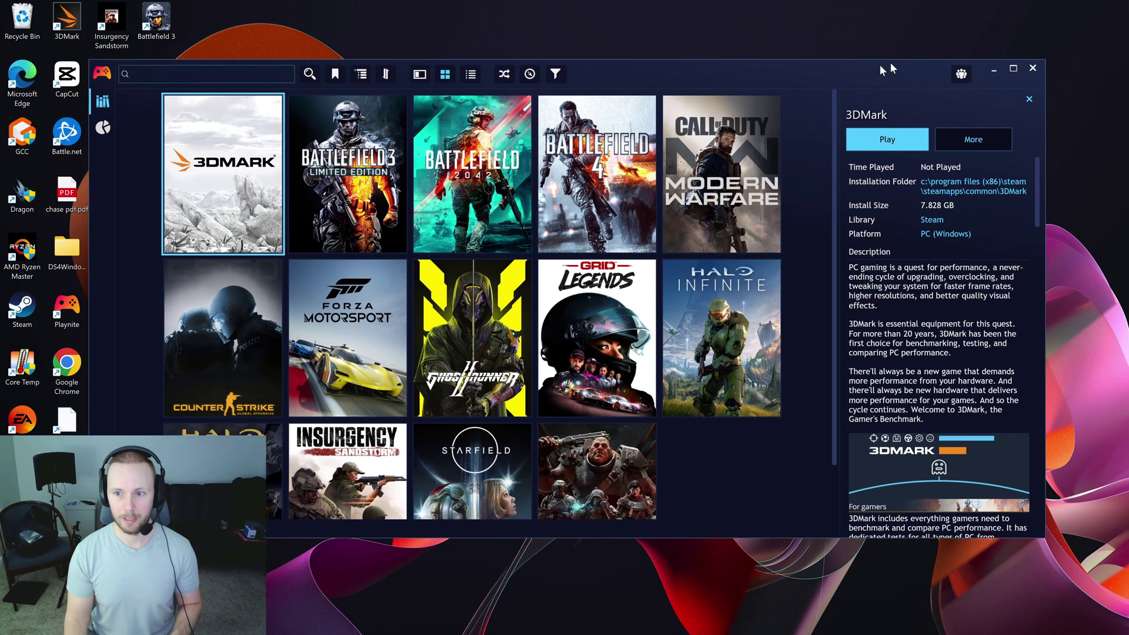
pyautogui.scroll(-1, 566, 363)
pyautogui.scroll(1, 711, 389)
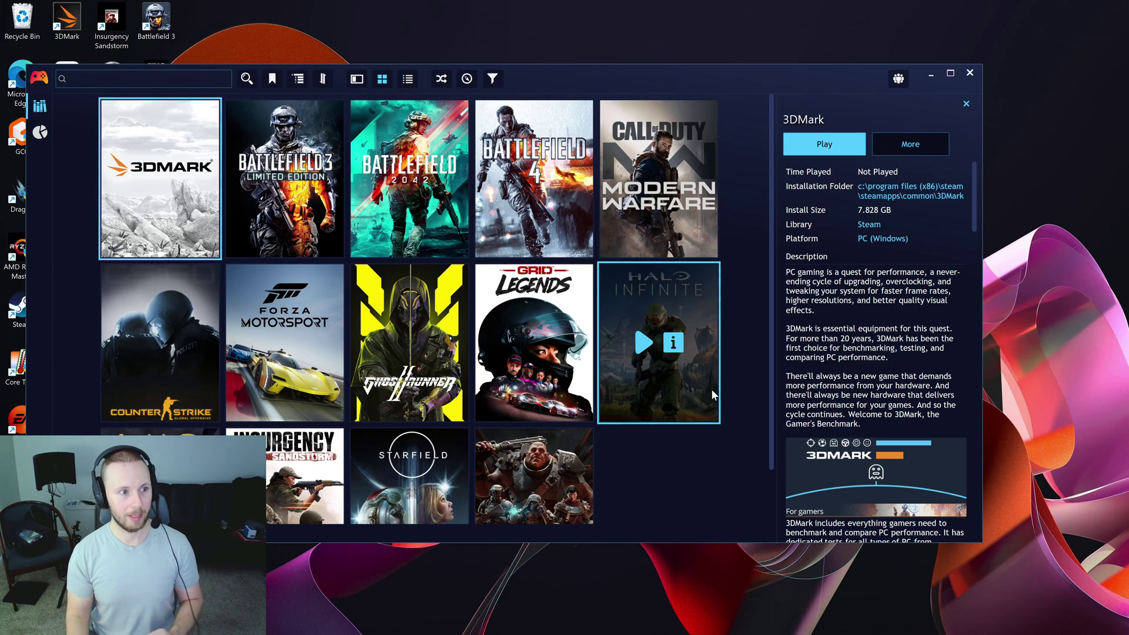
# Maximize the Playnite window, automatically detect installed programs as import candidates, look through them, and close the list without adding any
pyautogui.moveTo(571, 78); pyautogui.dragTo(639, 70)
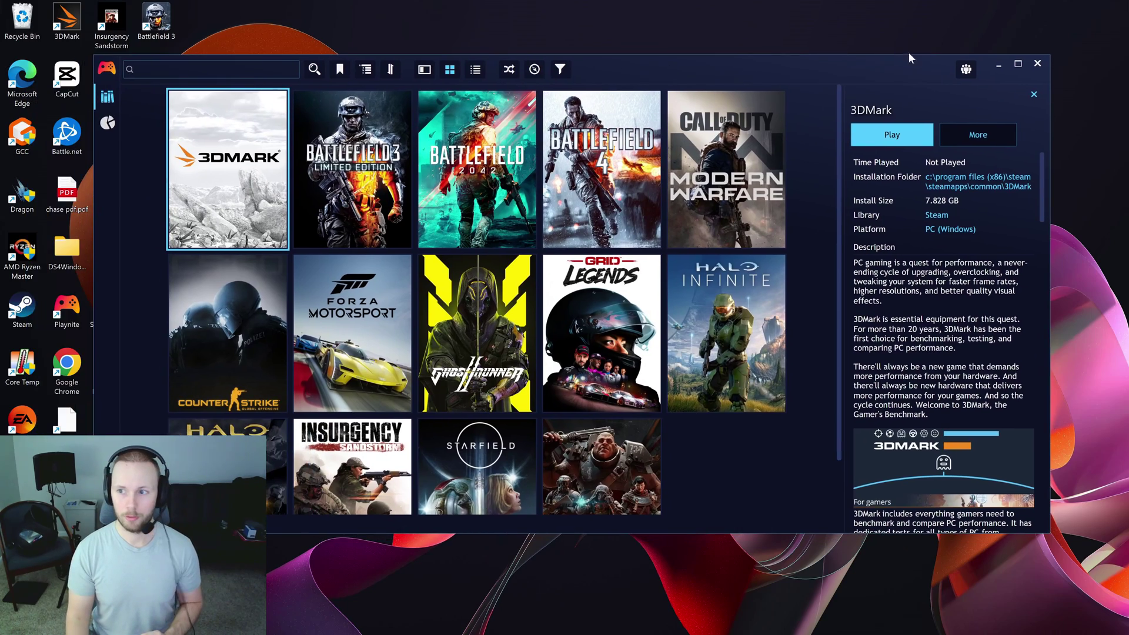
pyautogui.click(1020, 62)
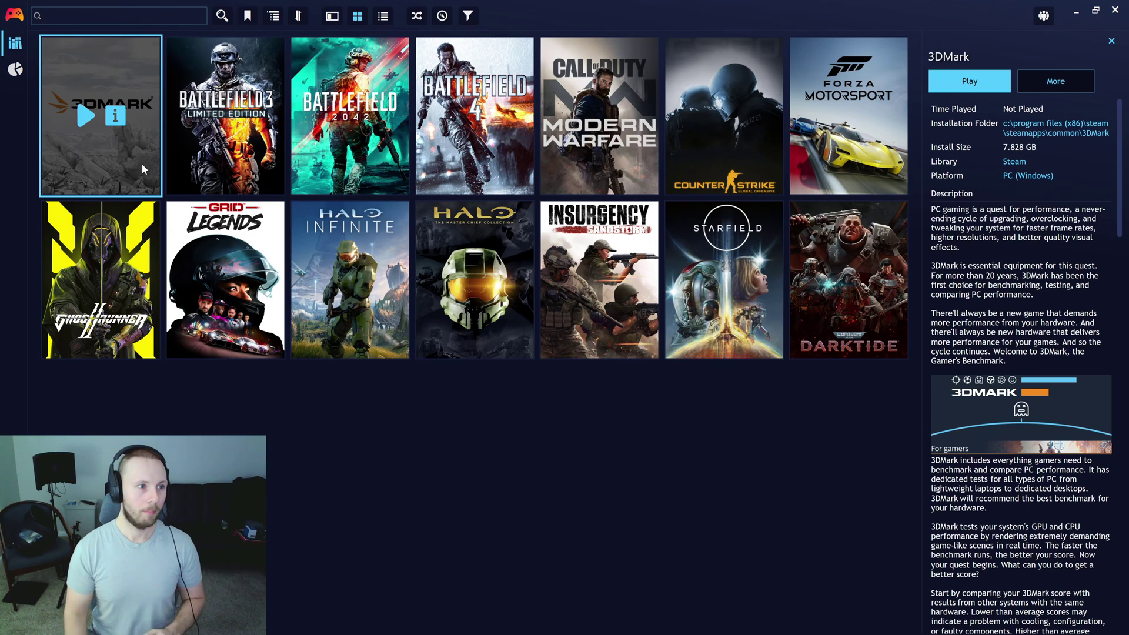
pyautogui.click(14, 15)
pyautogui.moveTo(45, 38)
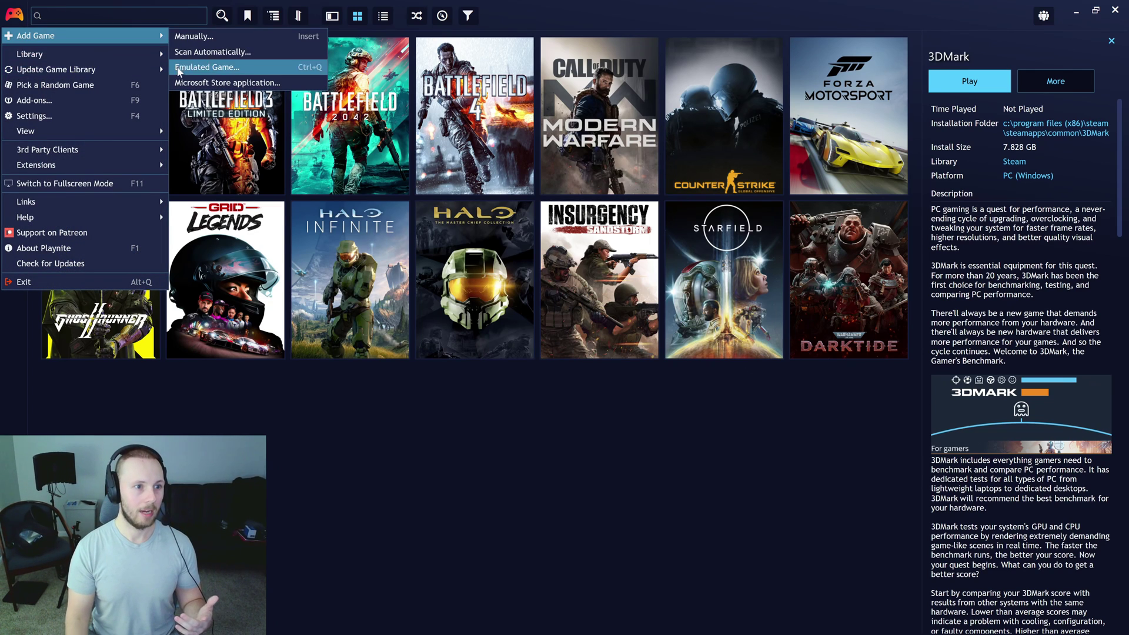
pyautogui.click(189, 53)
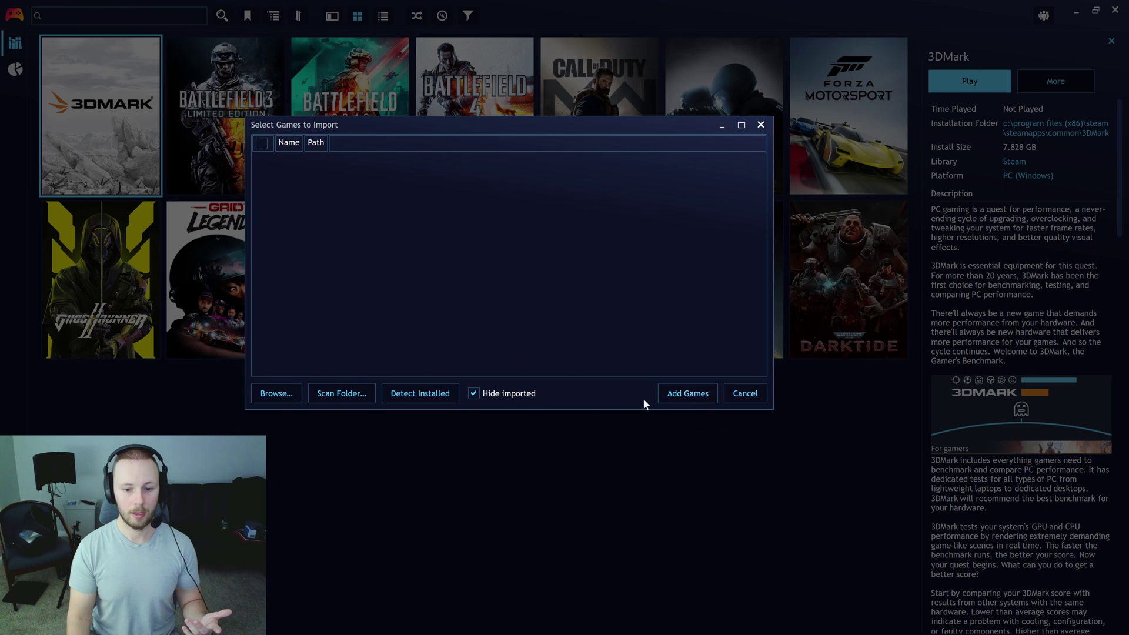
pyautogui.click(412, 394)
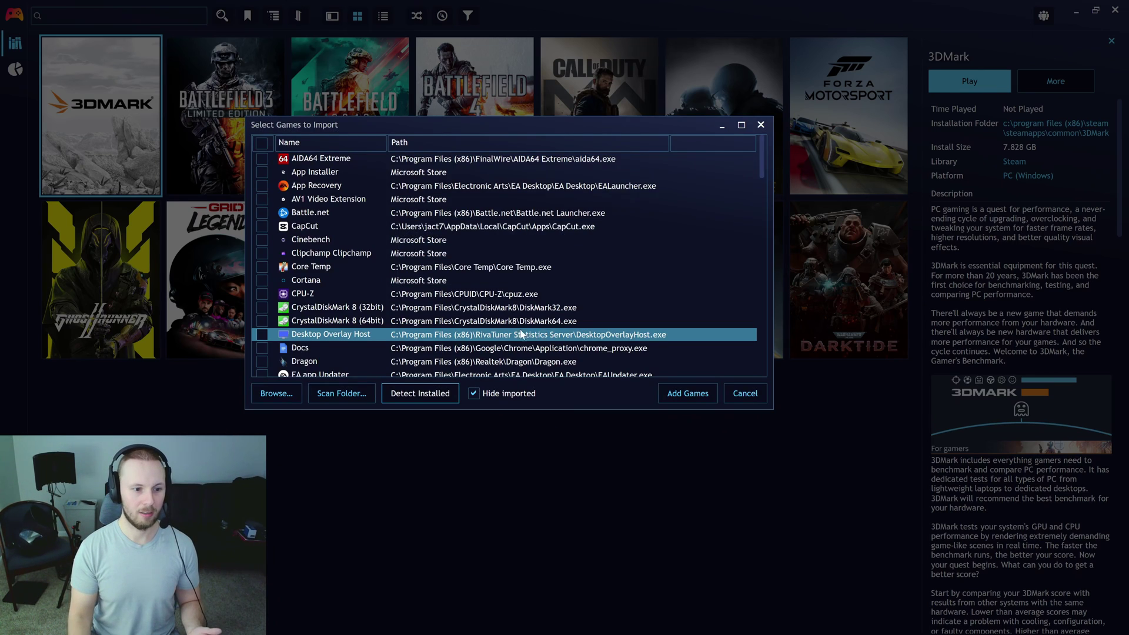
pyautogui.scroll(-6, 547, 334)
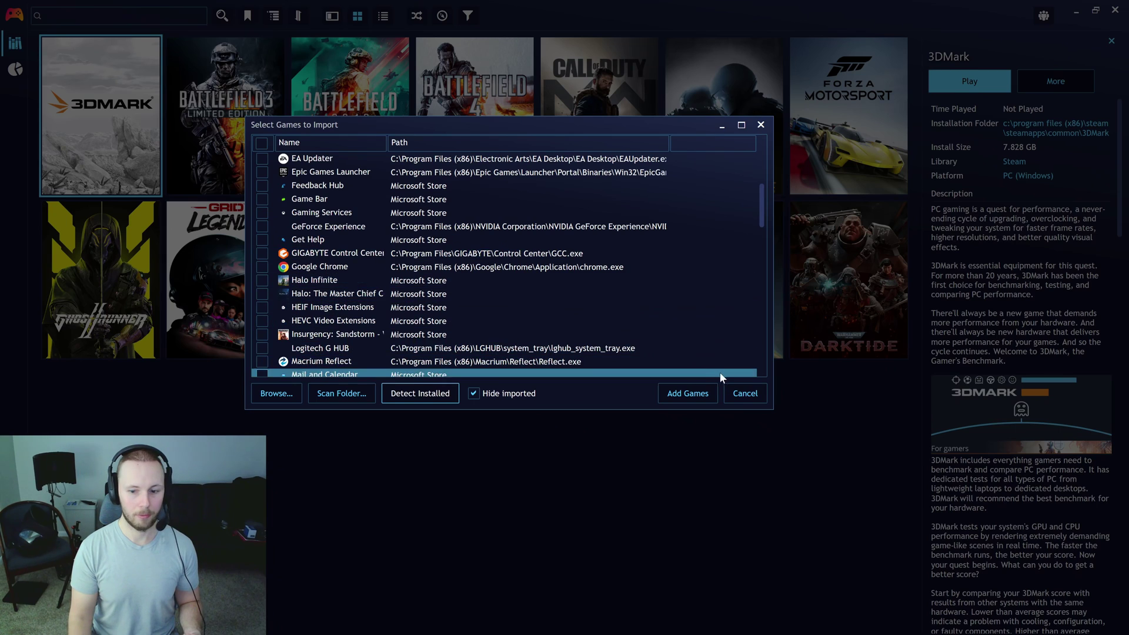
pyautogui.click(745, 393)
# Update the game library from all connected sources
pyautogui.click(14, 15)
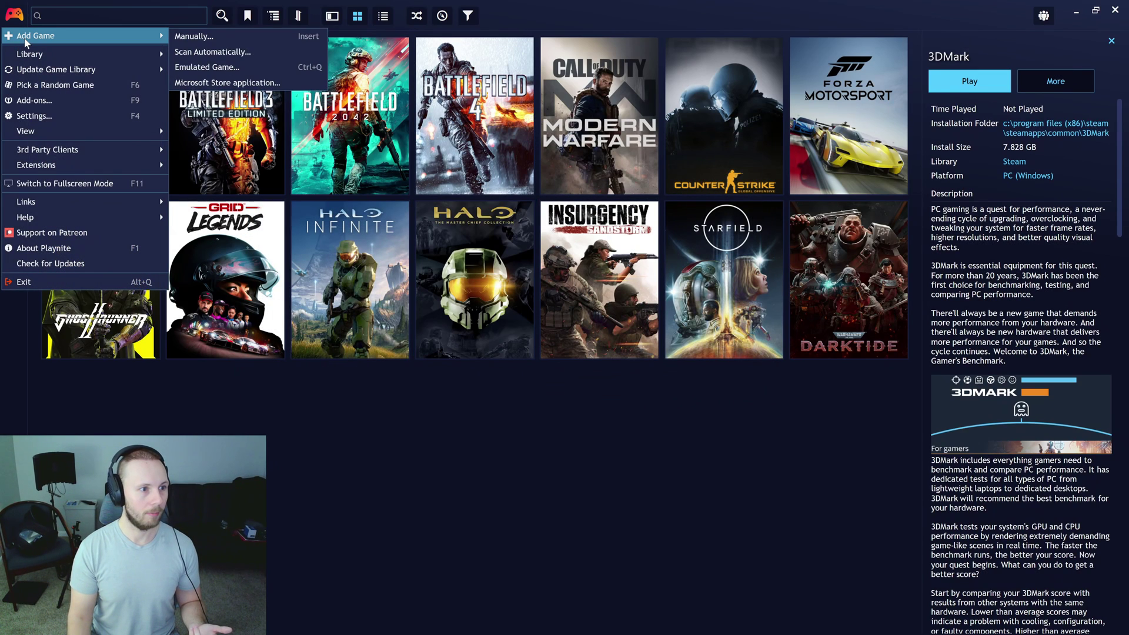
pyautogui.moveTo(69, 70)
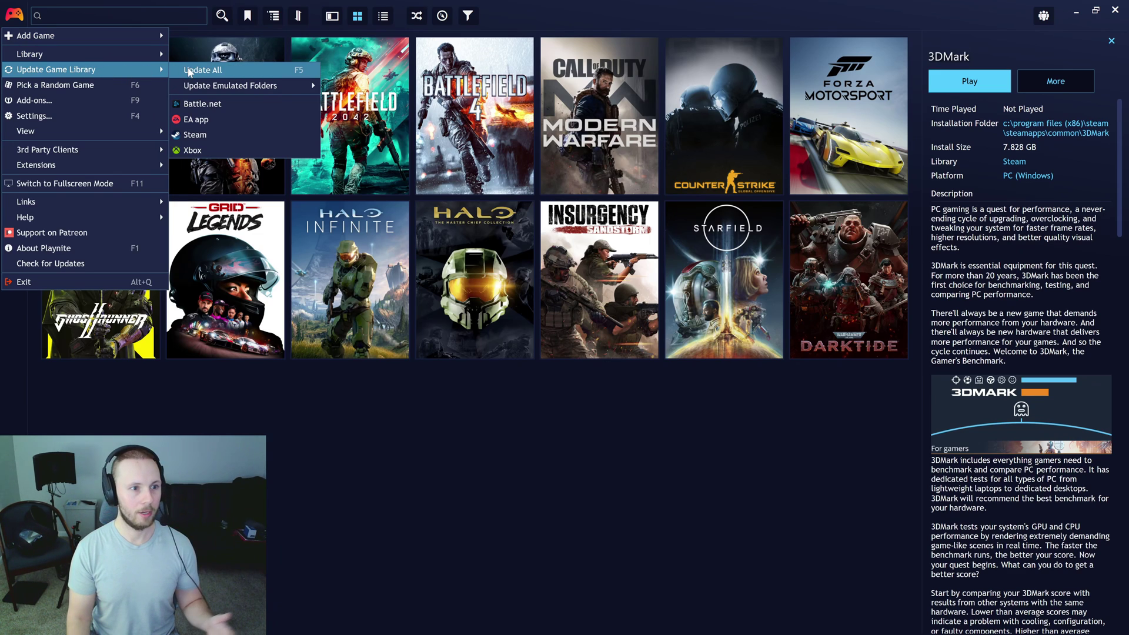
pyautogui.click(190, 71)
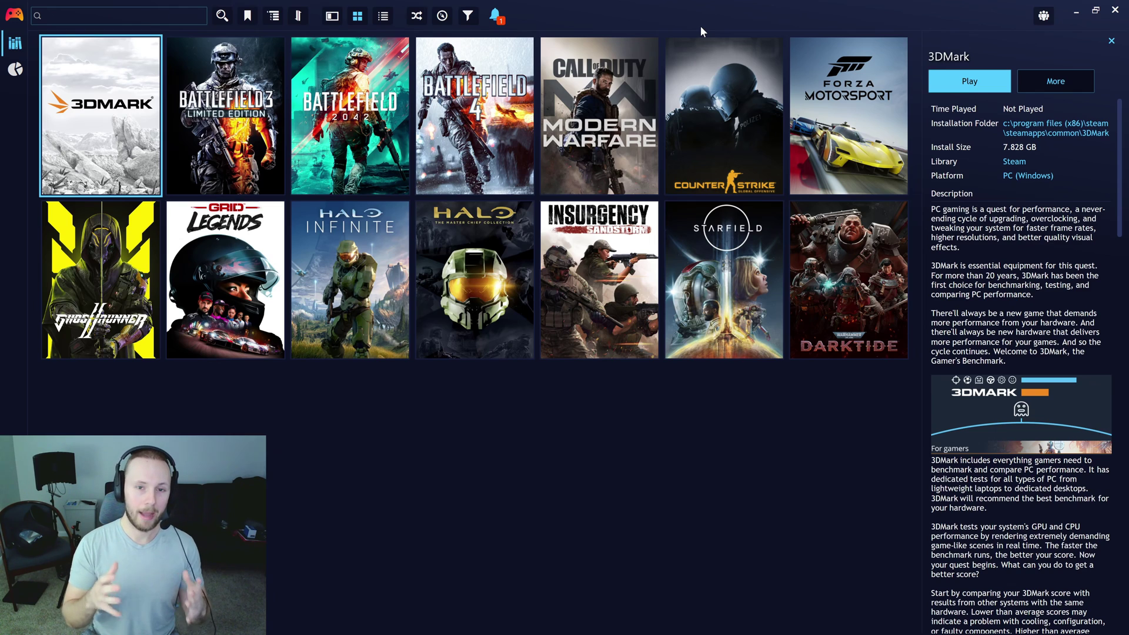
# Review the General settings for start-up, fullscreen launch, system tray and metadata behaviour, and save them
pyautogui.click(14, 14)
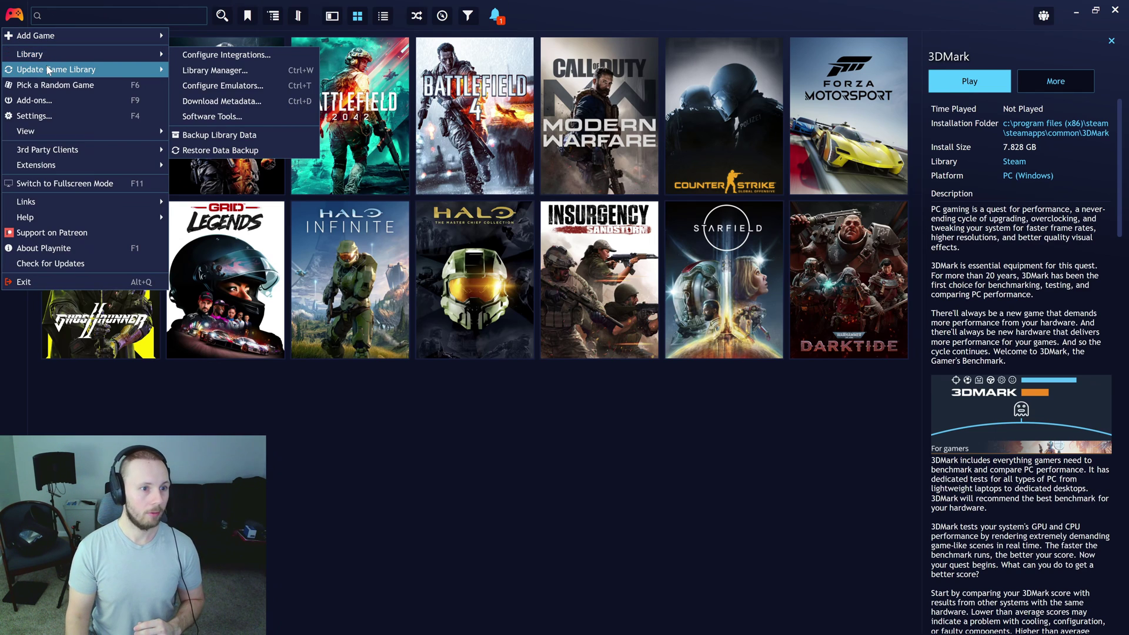
pyautogui.click(51, 114)
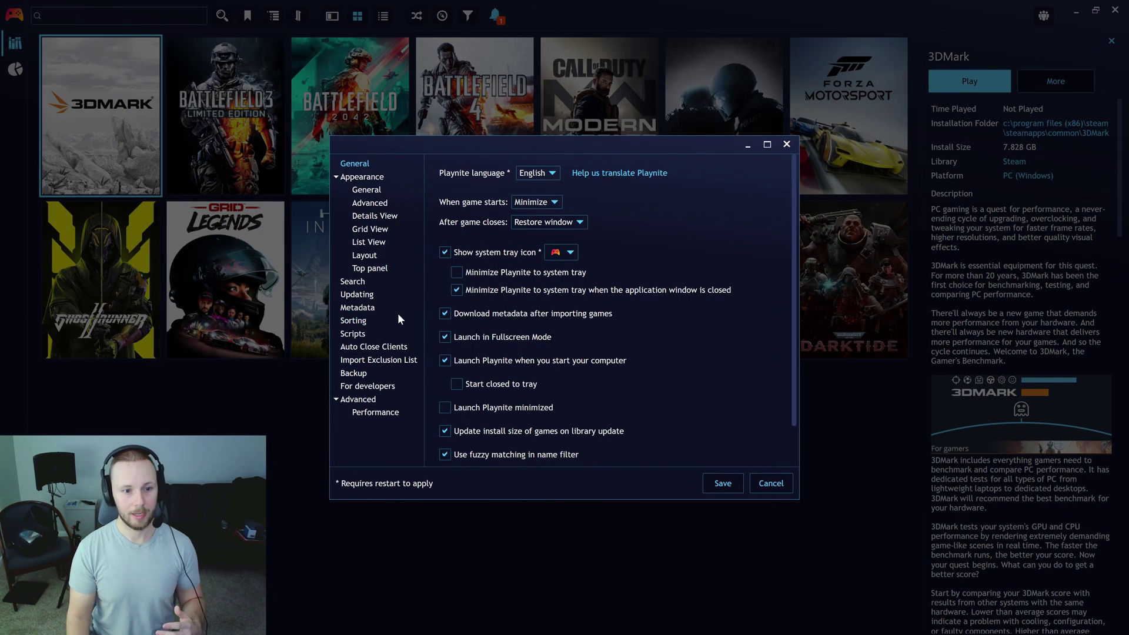
pyautogui.scroll(-1, 470, 316)
pyautogui.scroll(1, 573, 318)
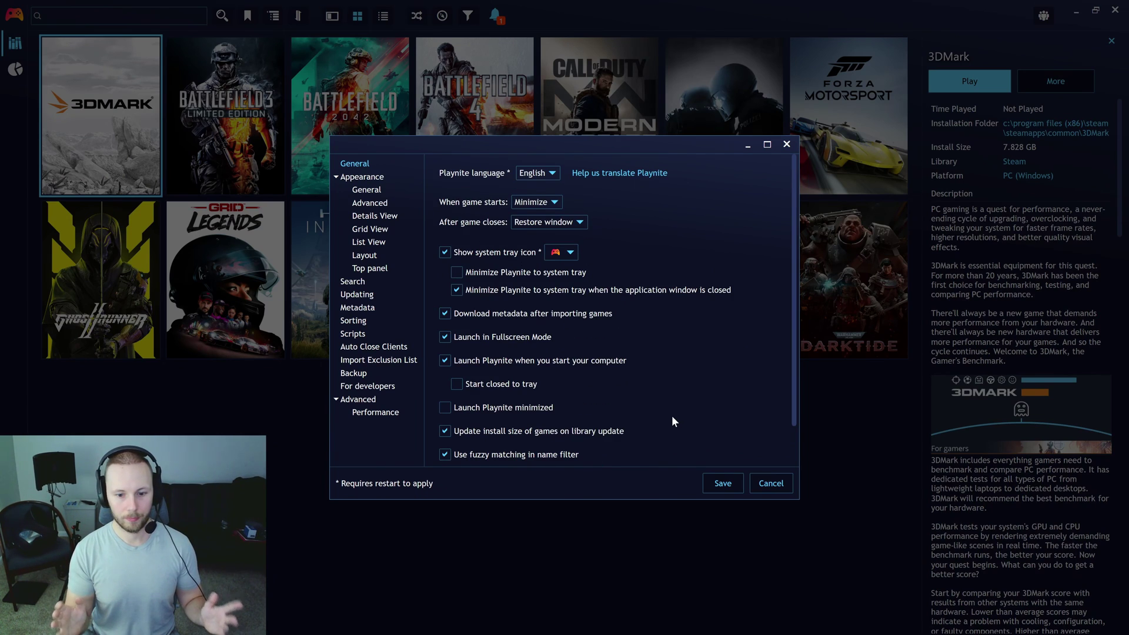
pyautogui.scroll(-1, 660, 425)
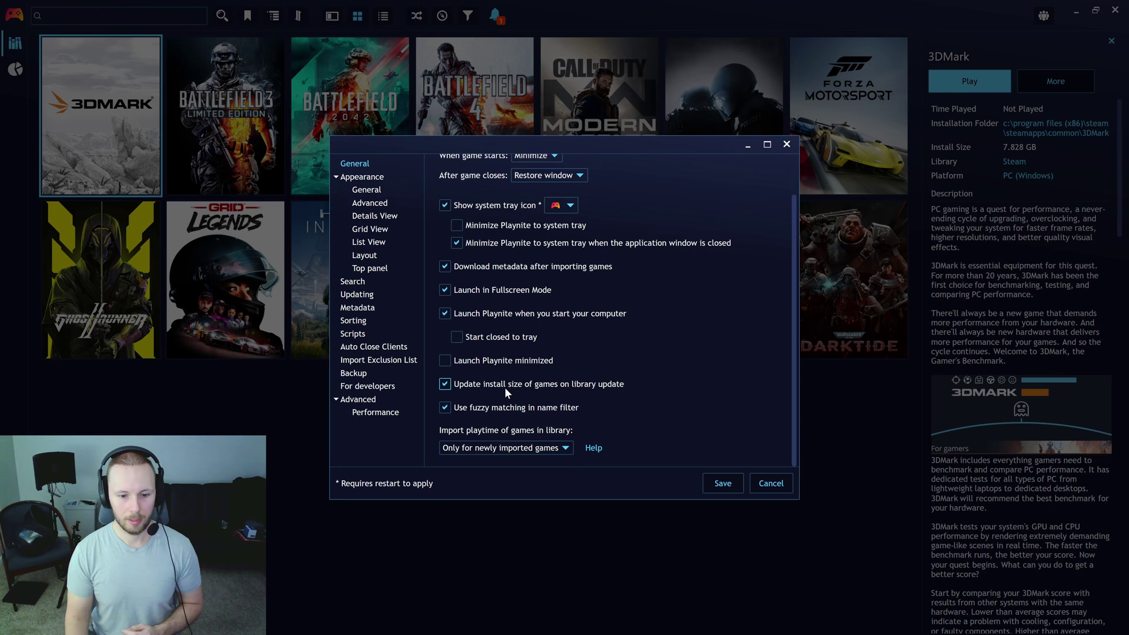
pyautogui.scroll(1, 568, 429)
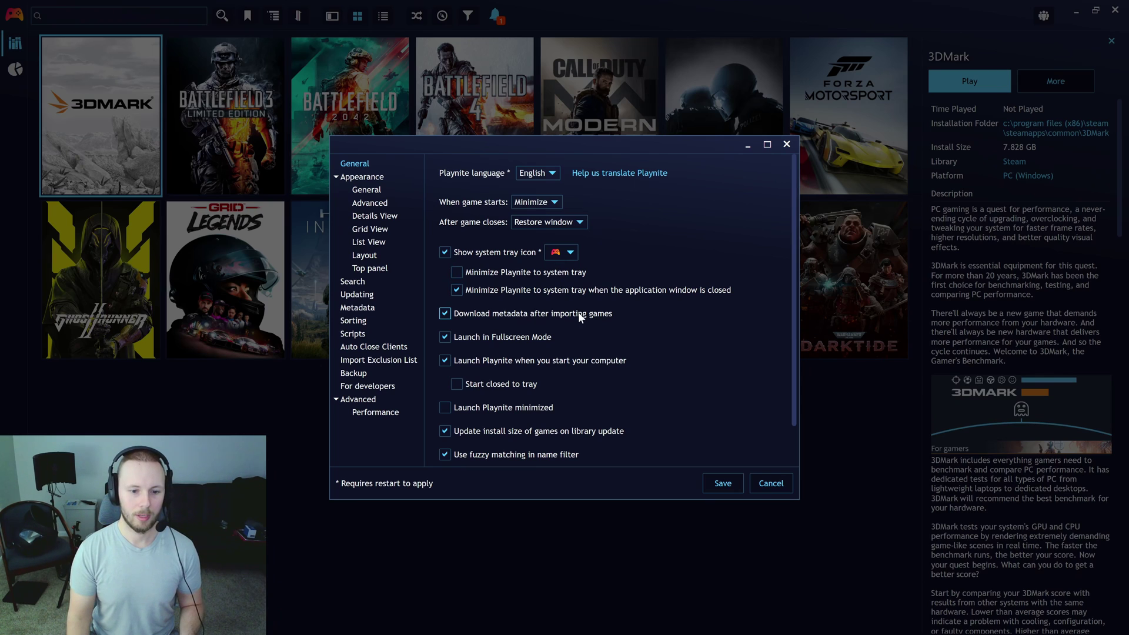
pyautogui.scroll(-1, 497, 334)
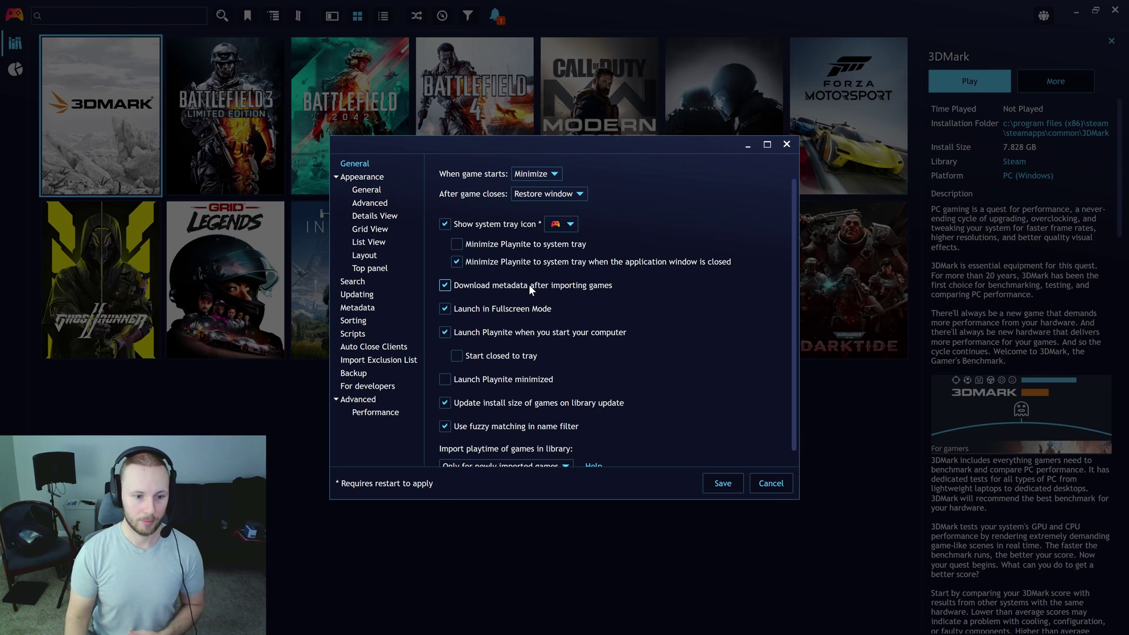
pyautogui.click(715, 488)
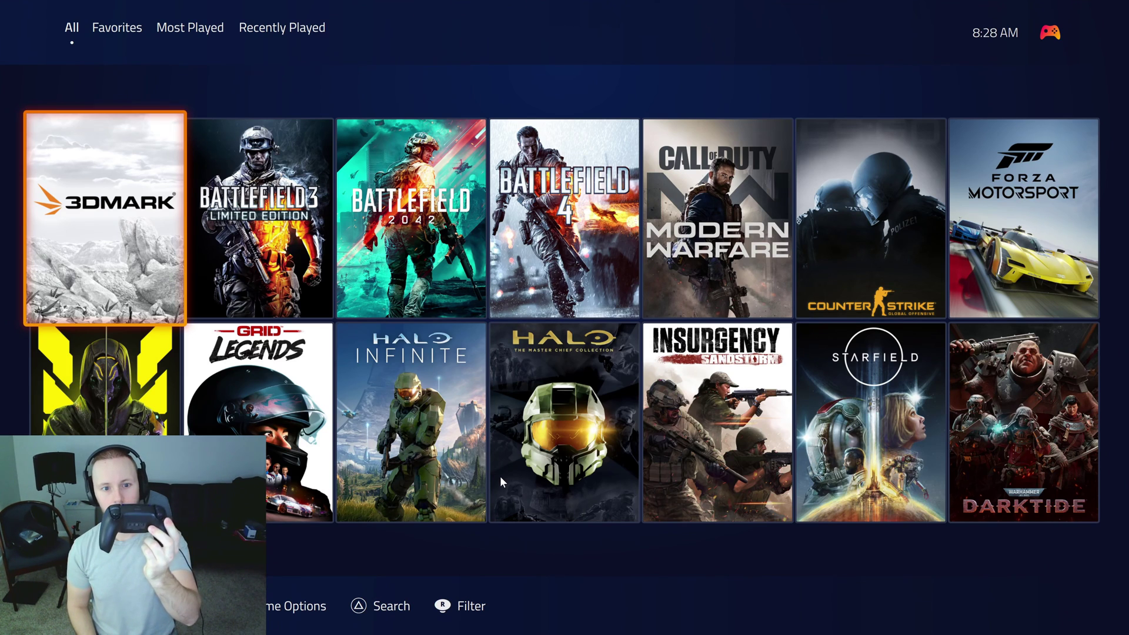
# Browse both rows of game covers in the fullscreen library to try out controller navigation
pyautogui.press('Right')
pyautogui.press('Right')
pyautogui.press('Right')
pyautogui.press('Right')
pyautogui.press('Right')
pyautogui.press('Right')
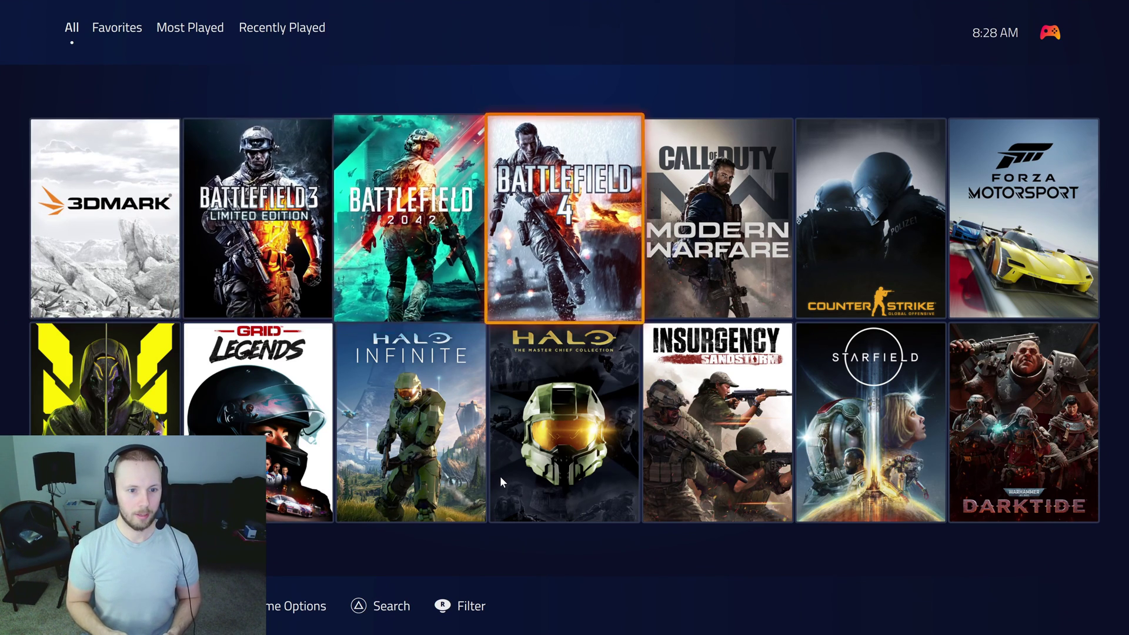
pyautogui.press('Down')
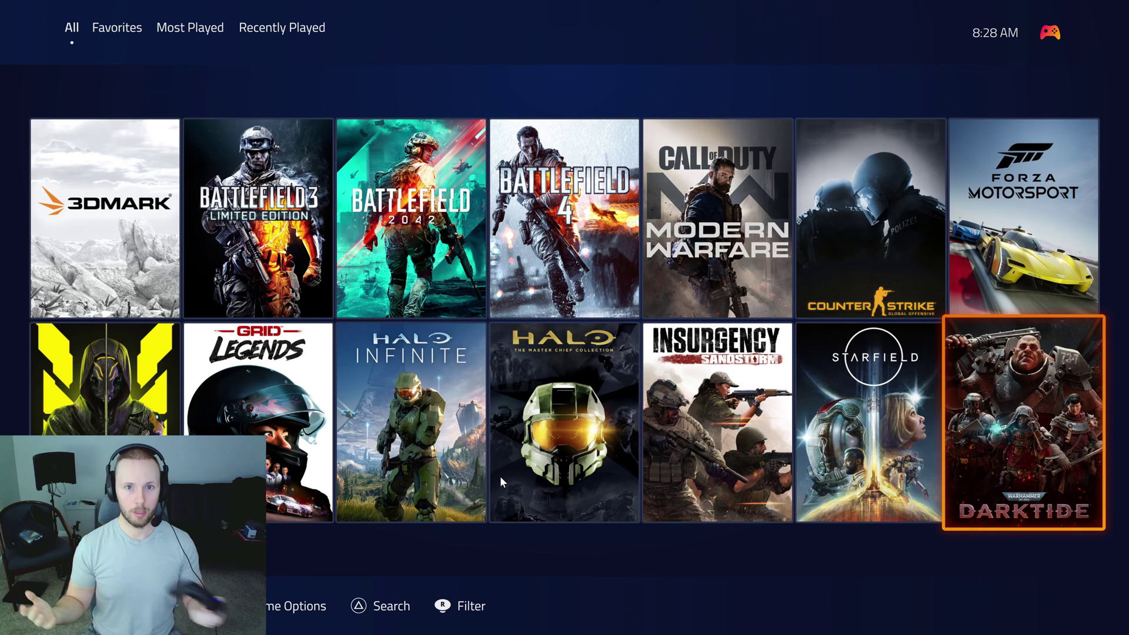
pyautogui.press('Left')
pyautogui.press('Left')
pyautogui.press('Left')
pyautogui.press('Left')
pyautogui.press('Left')
pyautogui.press('Left')
pyautogui.press('Up')
pyautogui.press('Down')
pyautogui.press('Right')
pyautogui.press('Right')
pyautogui.press('Right')
pyautogui.press('Right')
pyautogui.press('Right')
pyautogui.press('Right')
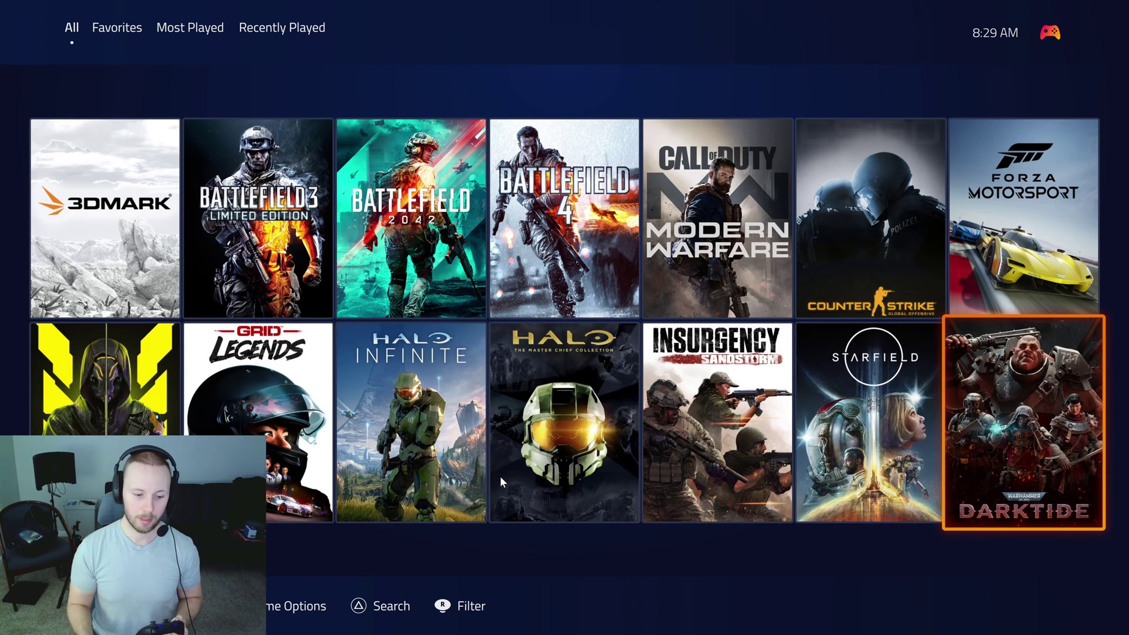
pyautogui.press('Left')
pyautogui.press('Left')
pyautogui.press('Left')
pyautogui.press('Left')
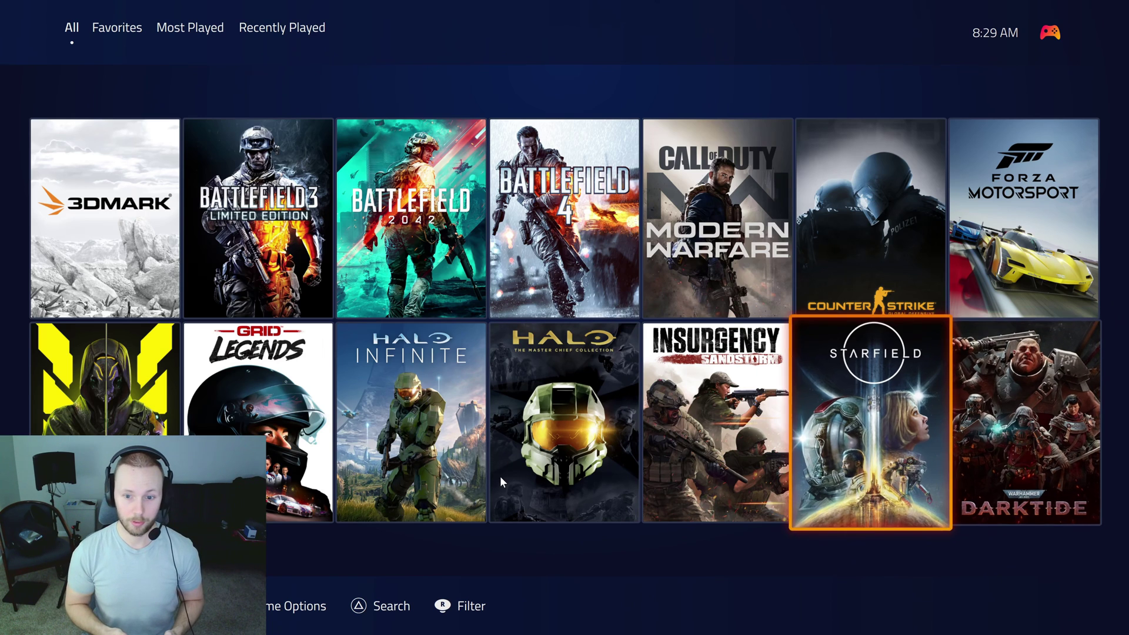
pyautogui.press('Up')
pyautogui.press('Left')
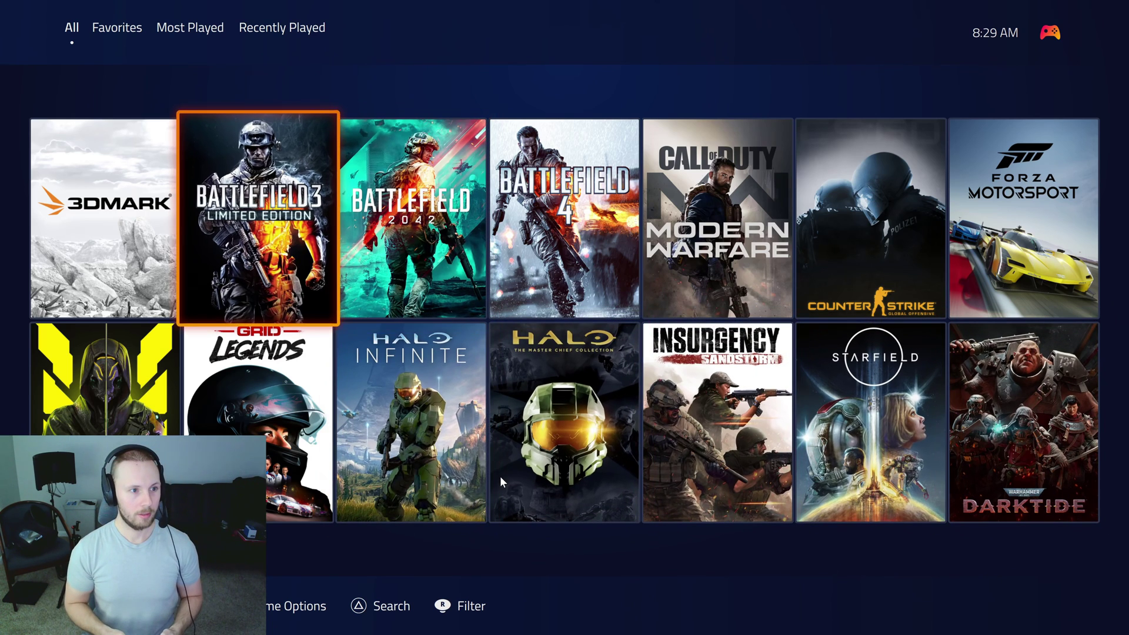
# Cycle through the library filter views, return to the All view, and highlight Battlefield 2042
pyautogui.press('pagedown')
pyautogui.press('pagedown')
pyautogui.press('pagedown')
pyautogui.press('pageup')
pyautogui.press('pageup')
pyautogui.press('pageup')
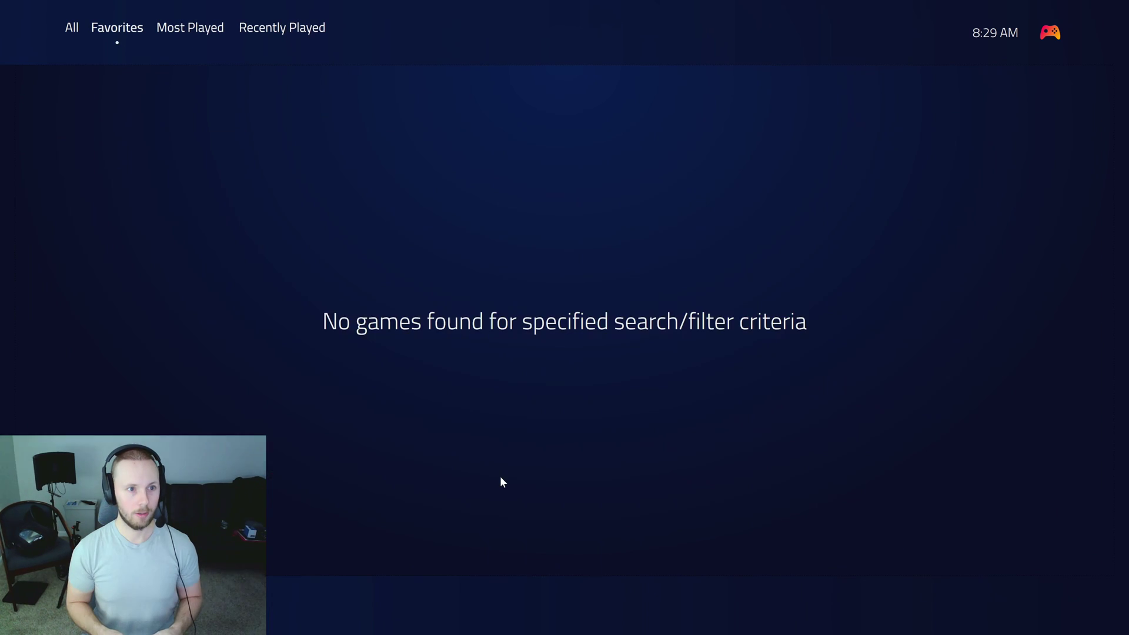
pyautogui.press('Up')
pyautogui.press('Right')
pyautogui.press('Down')
pyautogui.press('Up')
pyautogui.press('Right')
pyautogui.press('Down')
pyautogui.press('Right')
pyautogui.press('Up')
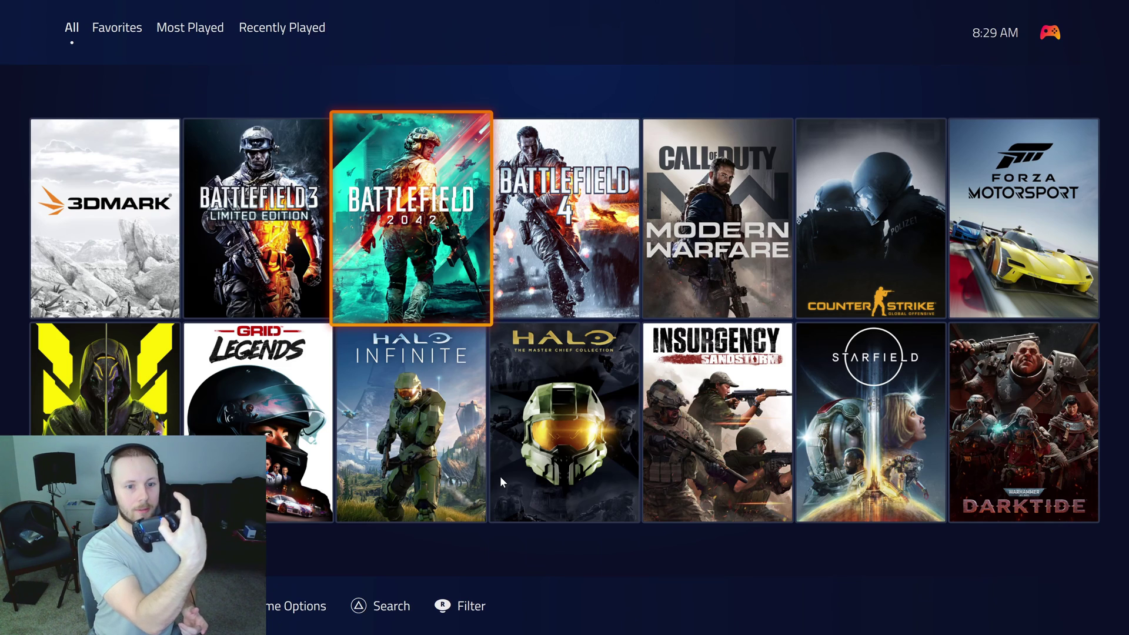
# Disable HDR support for Battlefield 2042, check the option in its game options again, and close them
pyautogui.press('Menu')
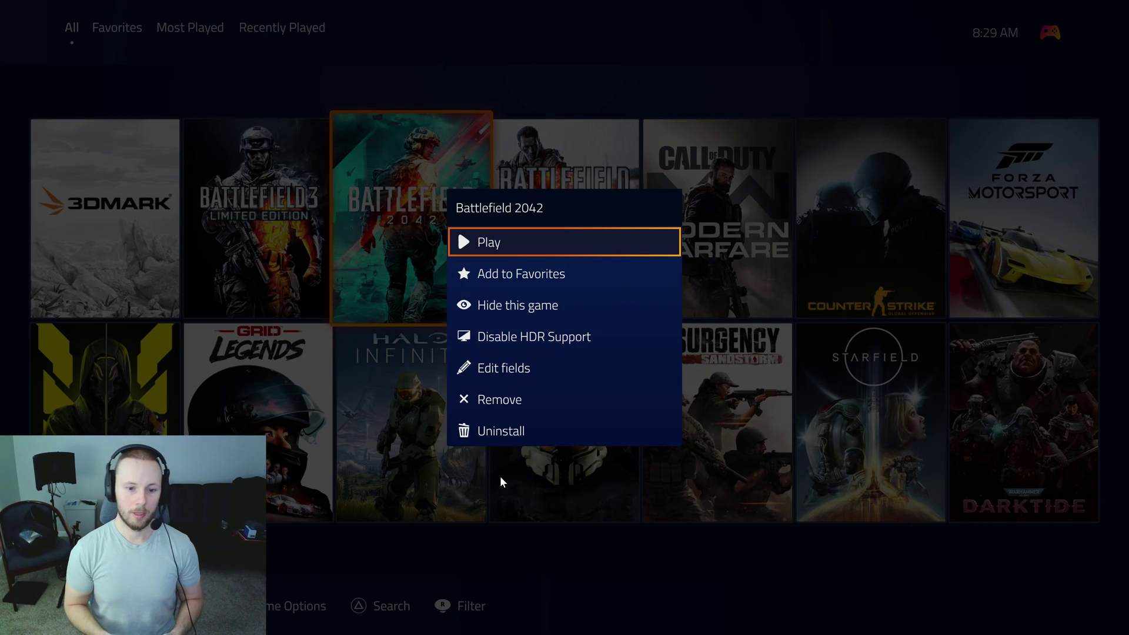
pyautogui.press('Down')
pyautogui.press('Down')
pyautogui.press('Down')
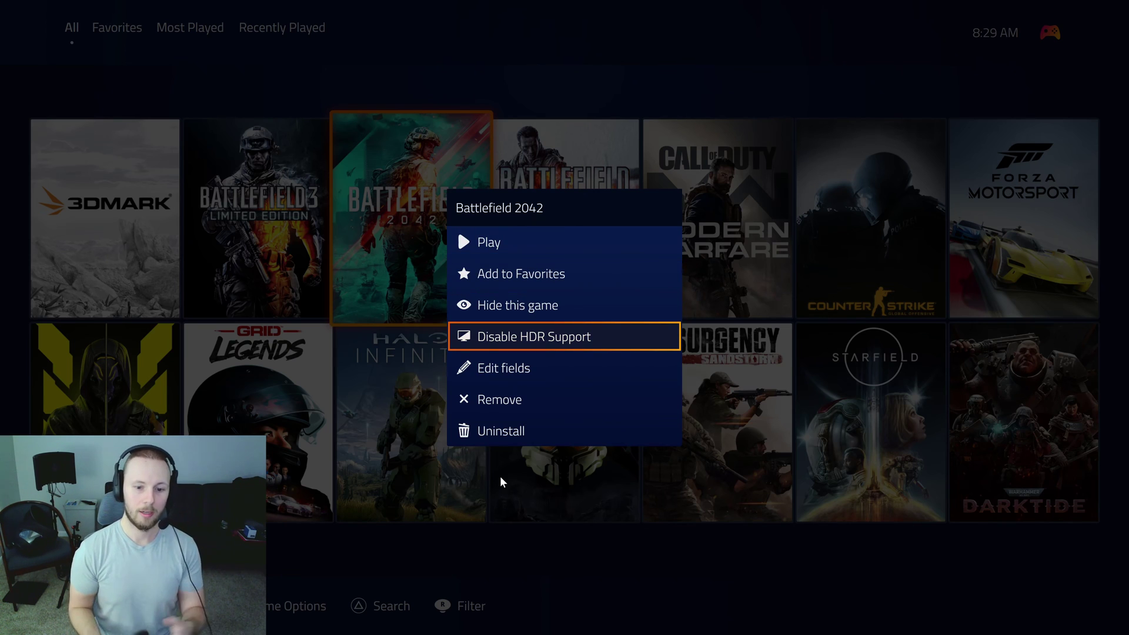
pyautogui.press('Return')
pyautogui.press('Menu')
pyautogui.press('Down')
pyautogui.press('Down')
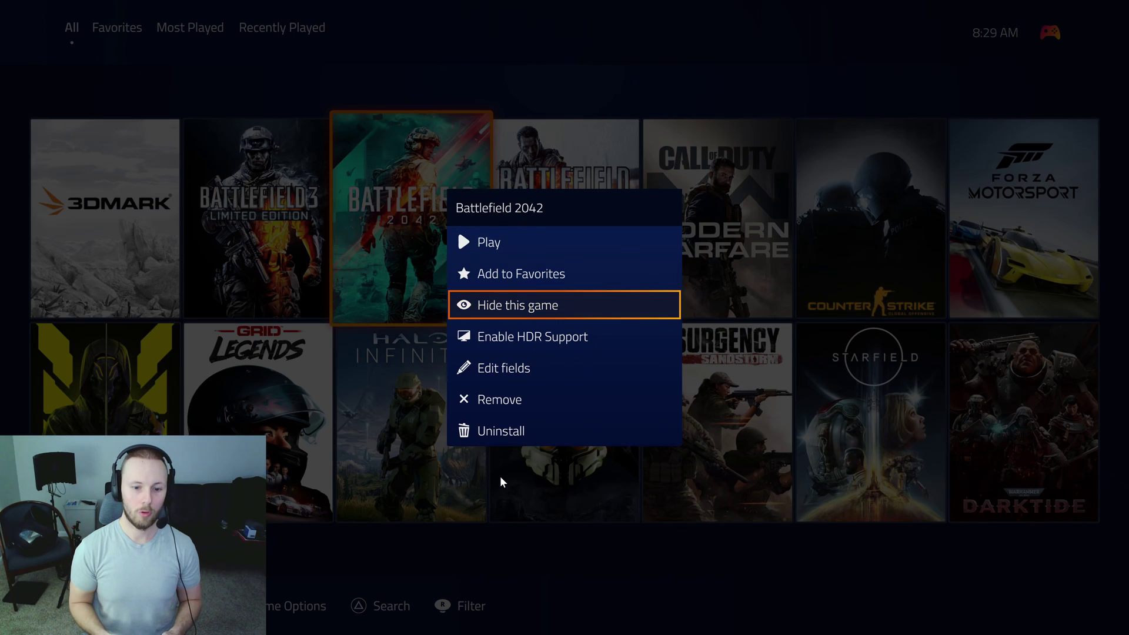
pyautogui.press('Escape')
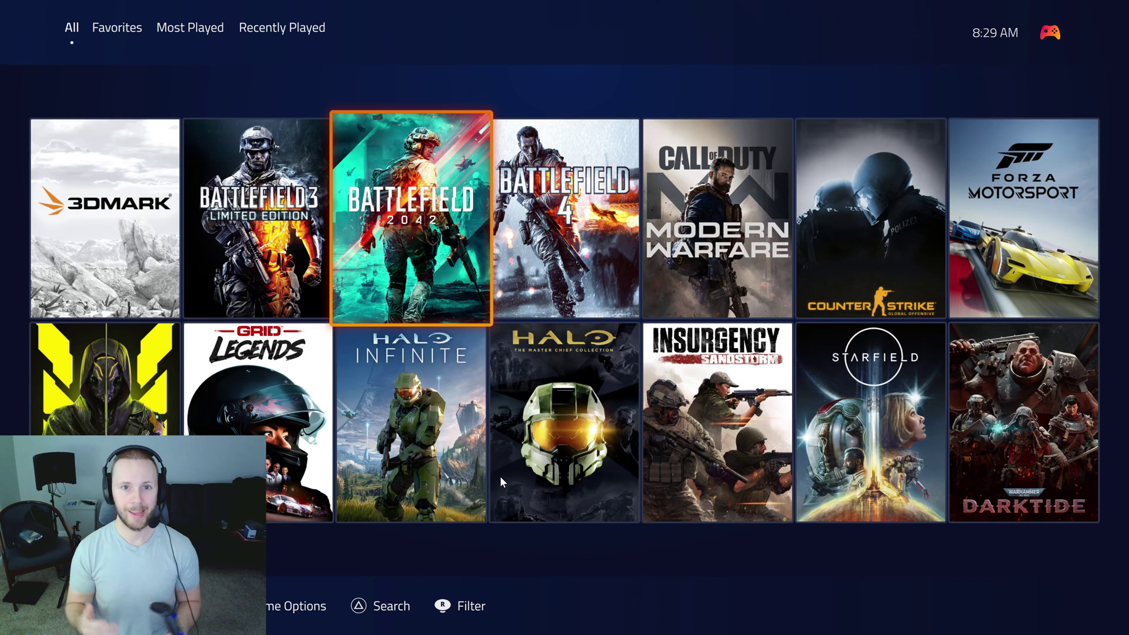
# Show the game options for Forza Motorsport and dismiss them
pyautogui.press('Right')
pyautogui.press('Right')
pyautogui.press('Right')
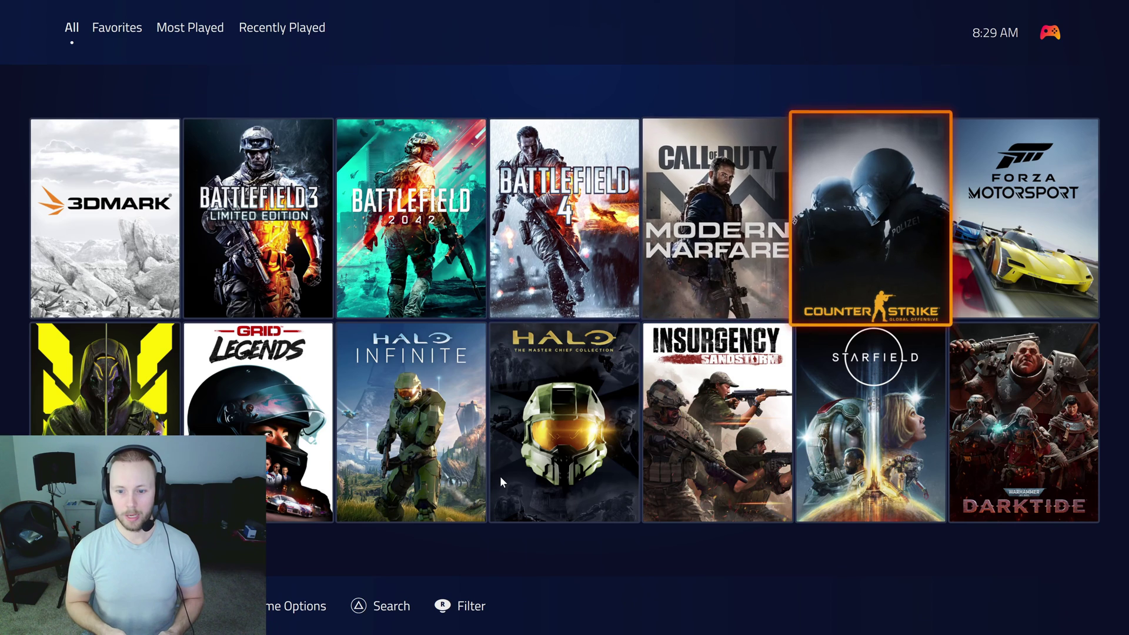
pyautogui.press('Menu')
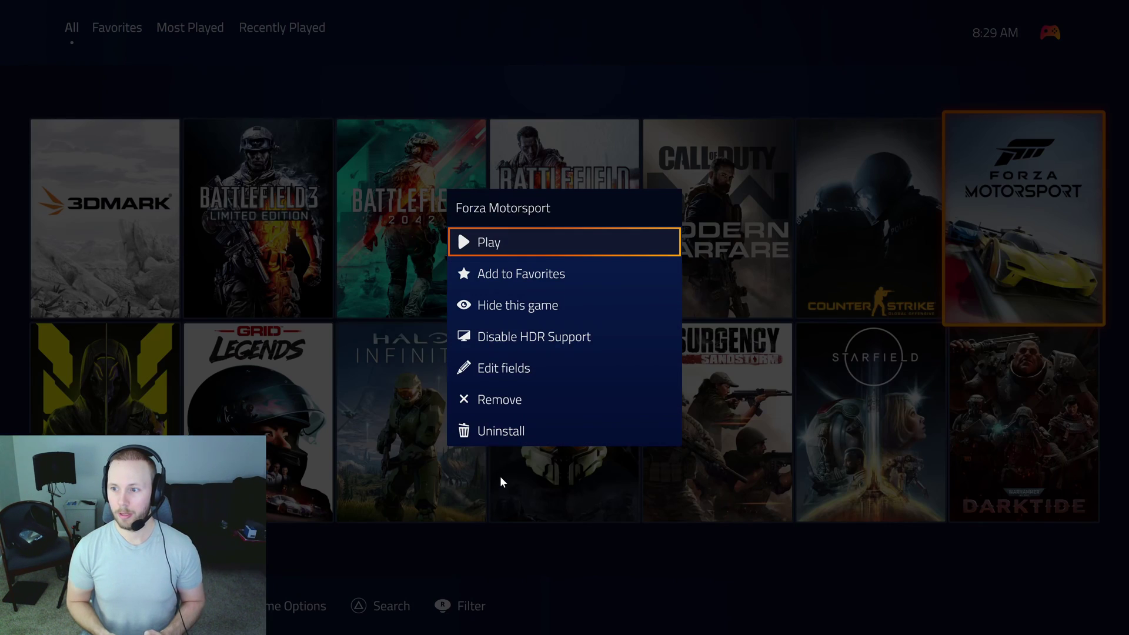
pyautogui.press('Escape')
# Open the fullscreen Playnite main menu, look through its exit, desktop mode and system power options, and close it
pyautogui.press('Down')
pyautogui.press('Up')
pyautogui.press('Up')
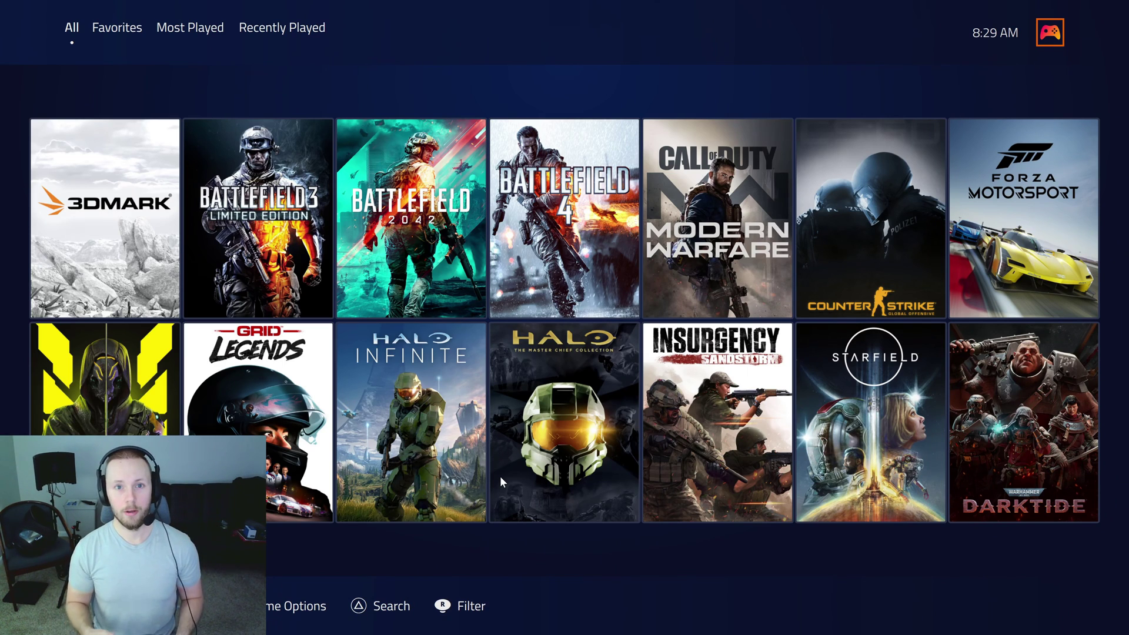
pyautogui.press('Down')
pyautogui.press('Up')
pyautogui.press('Return')
pyautogui.press('Down')
pyautogui.press('Down')
pyautogui.press('Down')
pyautogui.press('Down')
pyautogui.press('Up')
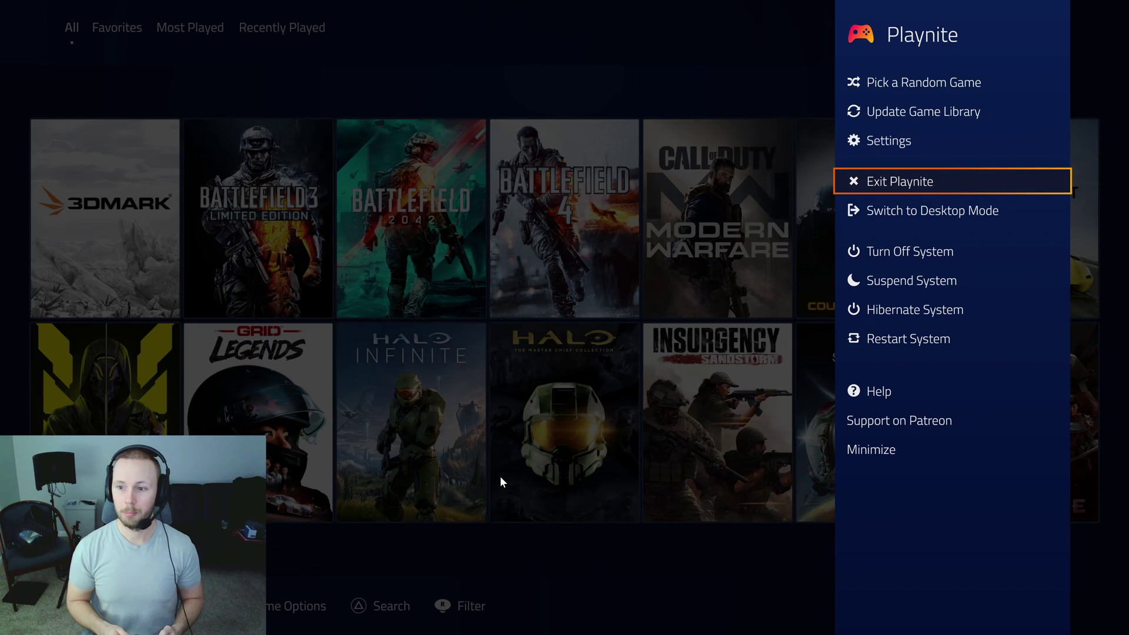
pyautogui.press('Down')
pyautogui.press('Down')
pyautogui.press('Down')
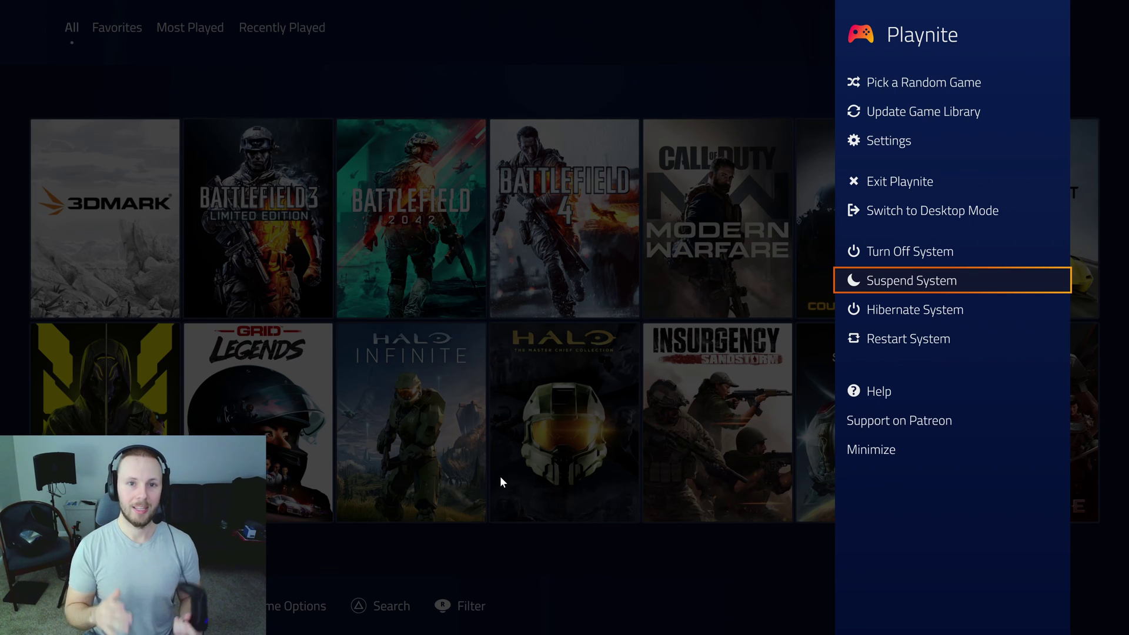
pyautogui.press('Escape')
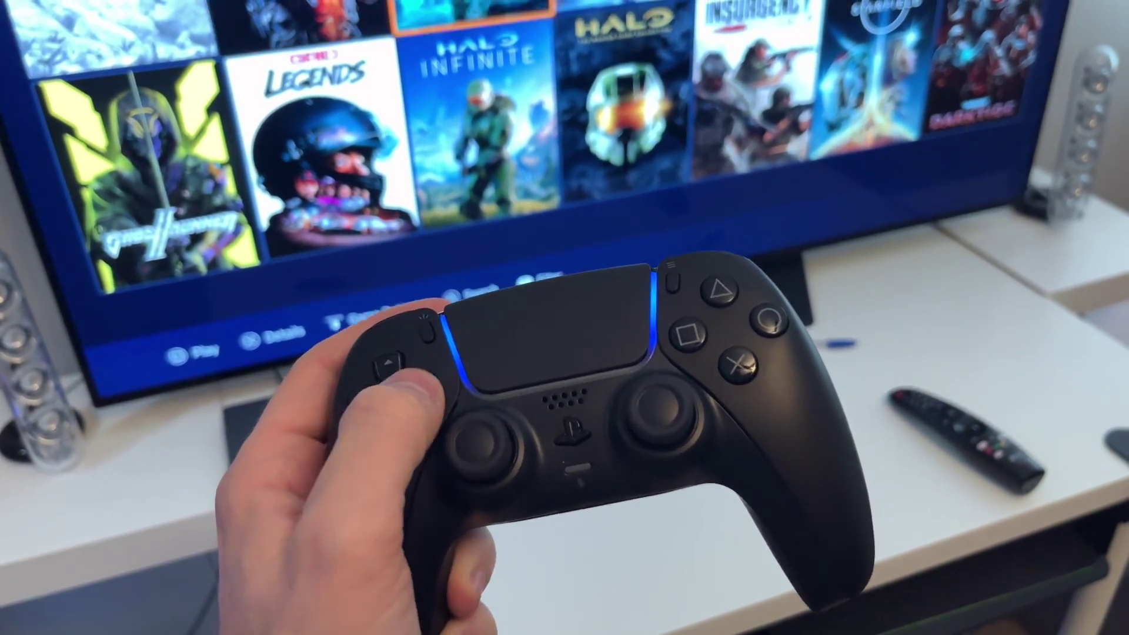
pyautogui.press('Left')
pyautogui.press('Left')
pyautogui.press('Left')
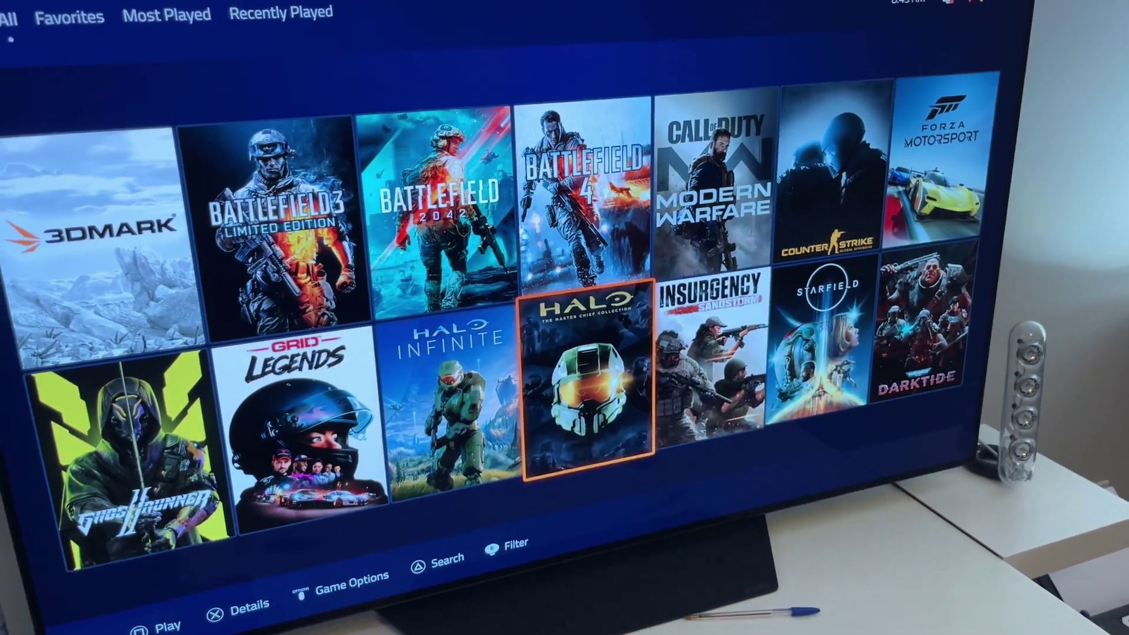
pyautogui.press('Left')
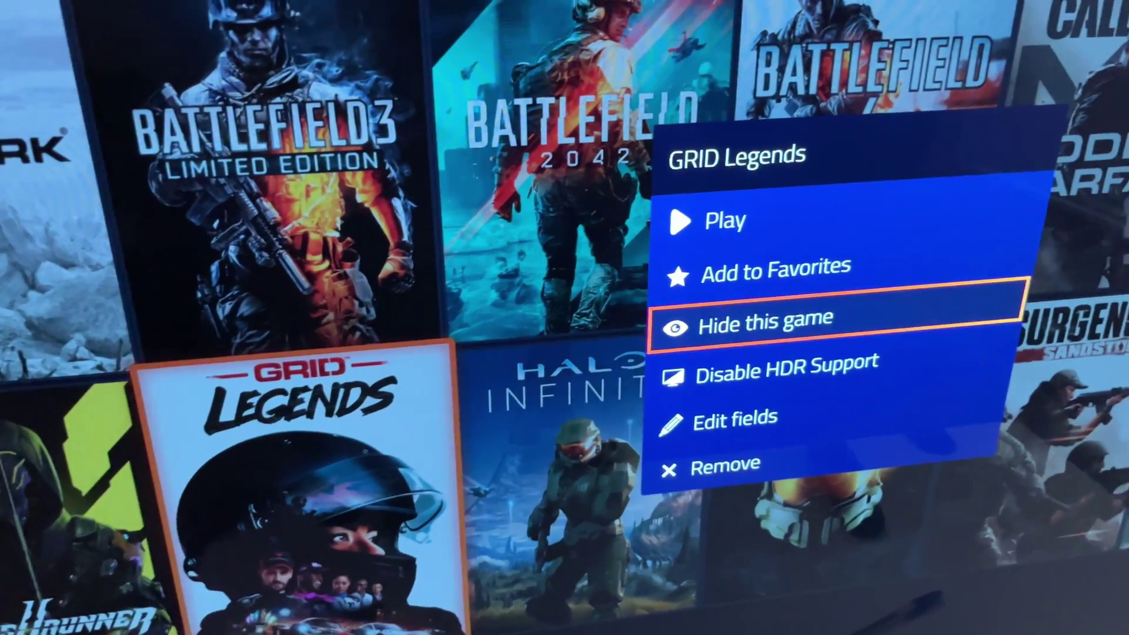
# Disable HDR support for GRID Legends in its game options
pyautogui.press('Down')
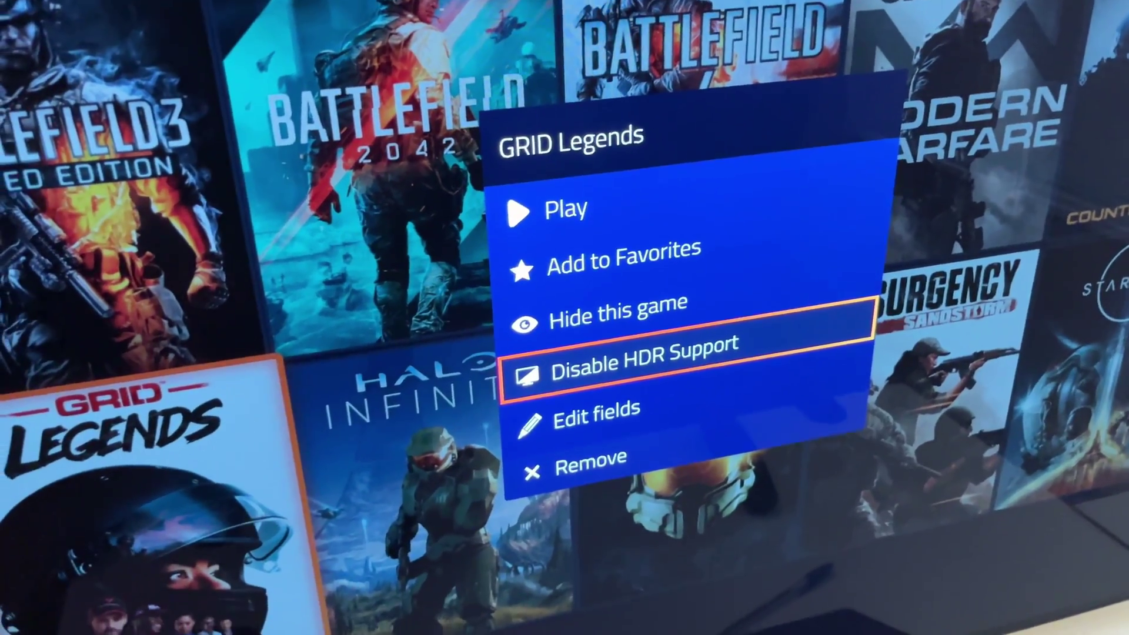
pyautogui.press('Return')
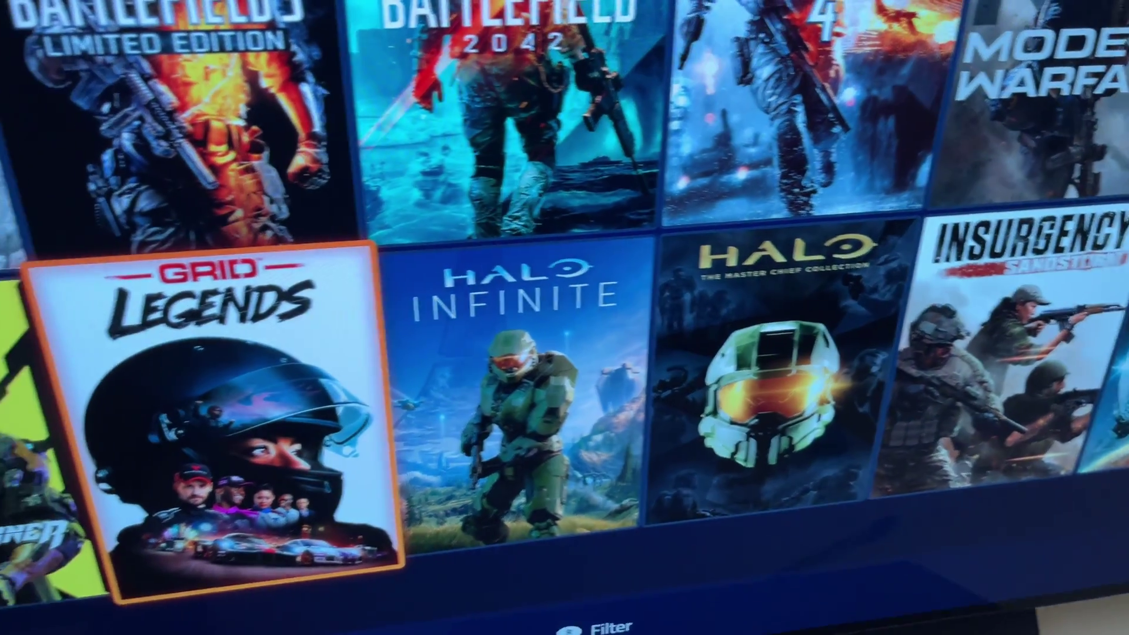
# Open the GRID Legends details, launch the game, continue past its title screen, and back out
pyautogui.press('Return')
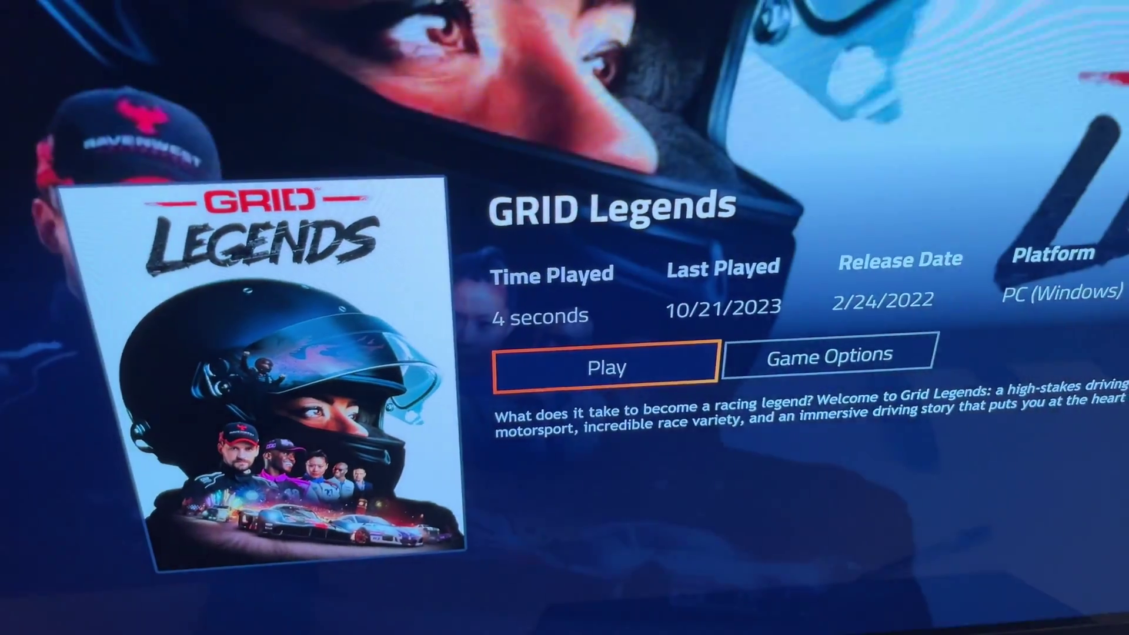
pyautogui.press('Return')
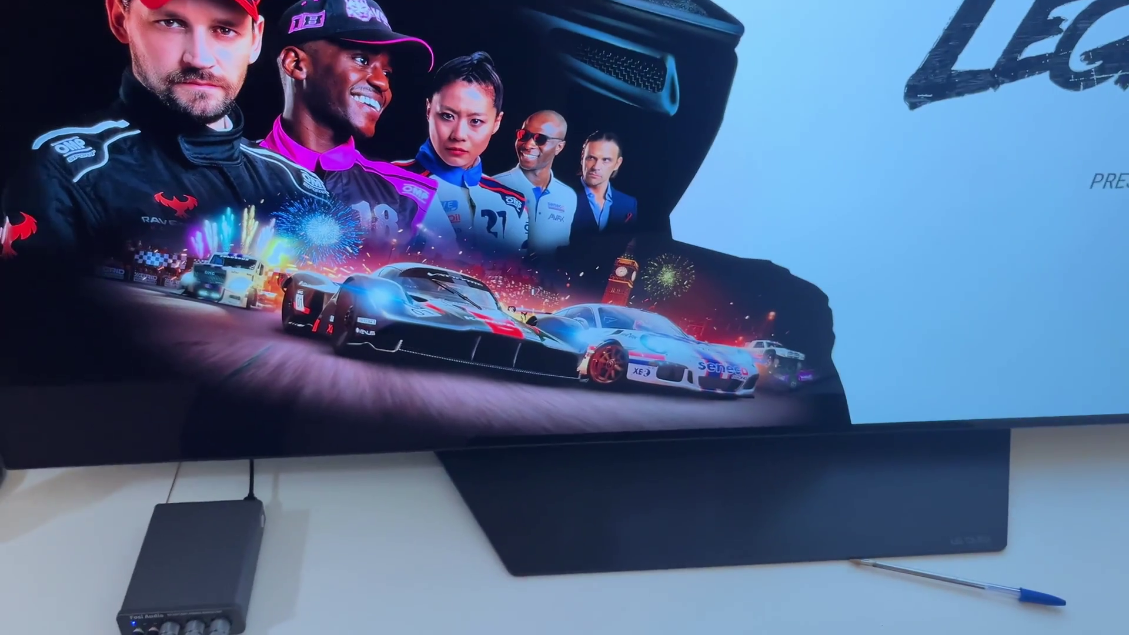
pyautogui.press('Return')
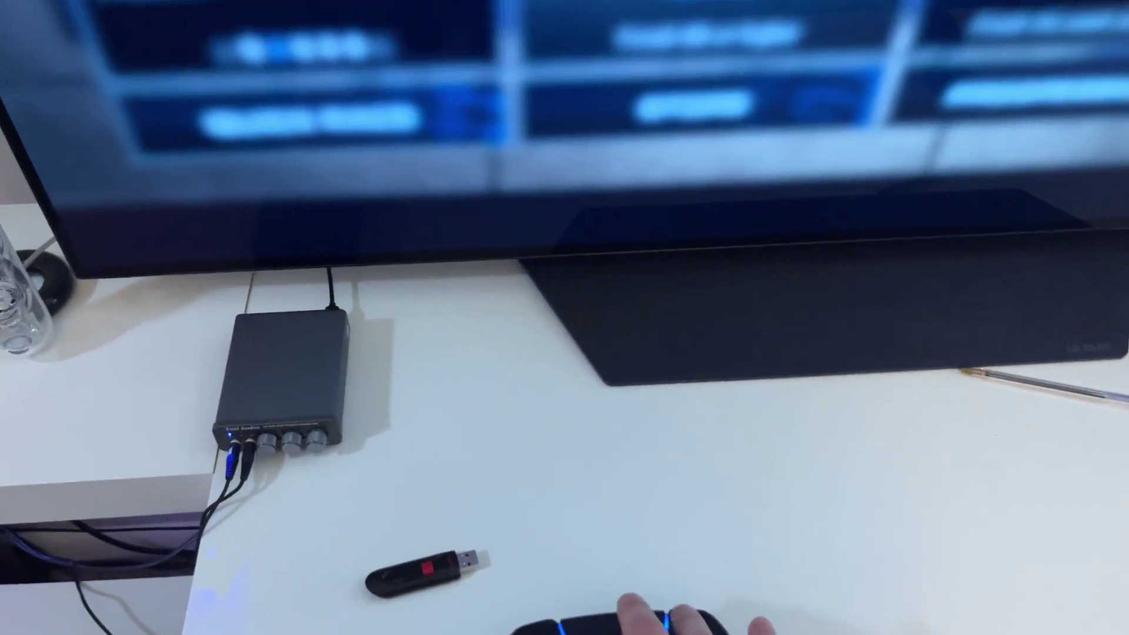
pyautogui.press('Escape')
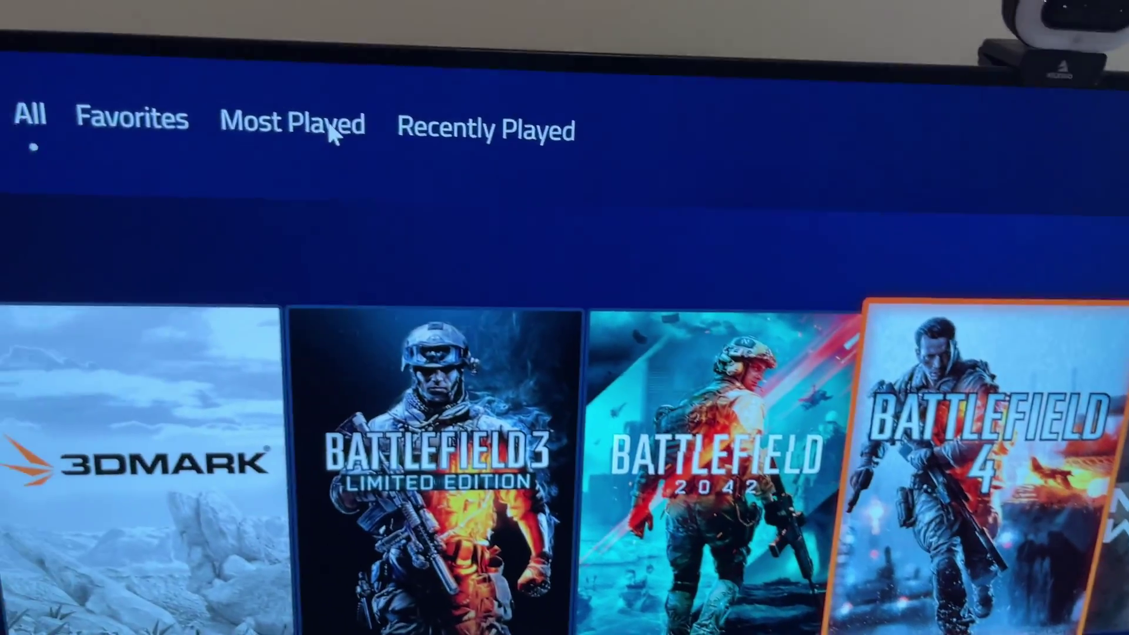
# Show the Most Played view of the library and suspend the system from within Playnite
pyautogui.click(327, 118)
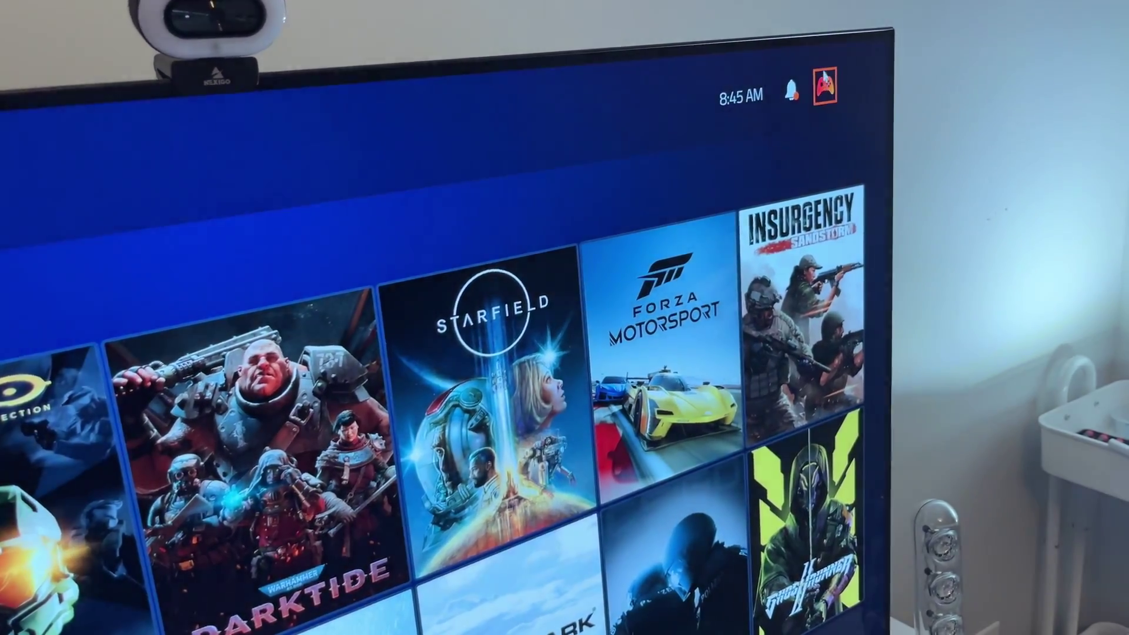
pyautogui.click(824, 79)
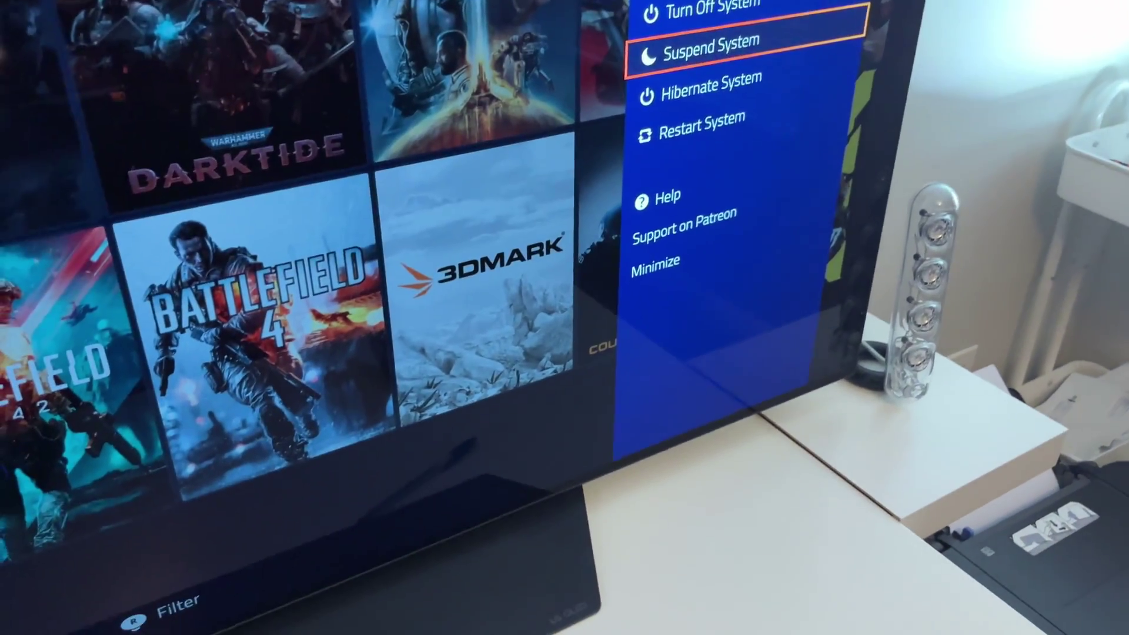
pyautogui.press('Return')
pyautogui.press('Return')
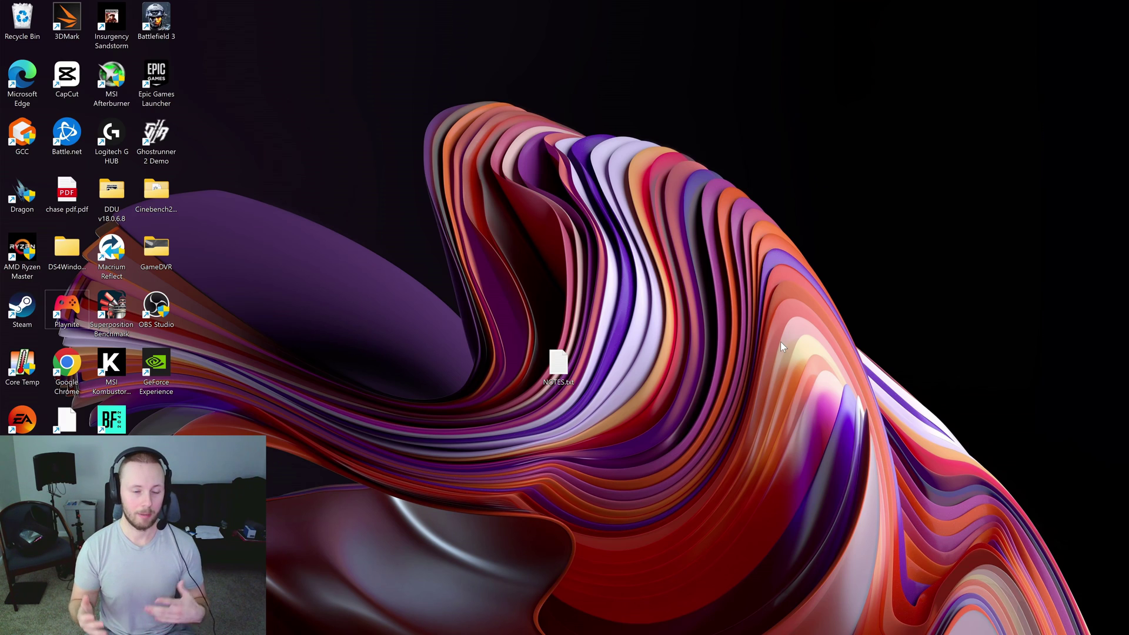
# Open the 3D settings in NVIDIA Control Panel and select Counter-strike 2 (cs2.exe) as the program to customize
pyautogui.rightClick(658, 286)
pyautogui.click(683, 484)
pyautogui.click(724, 414)
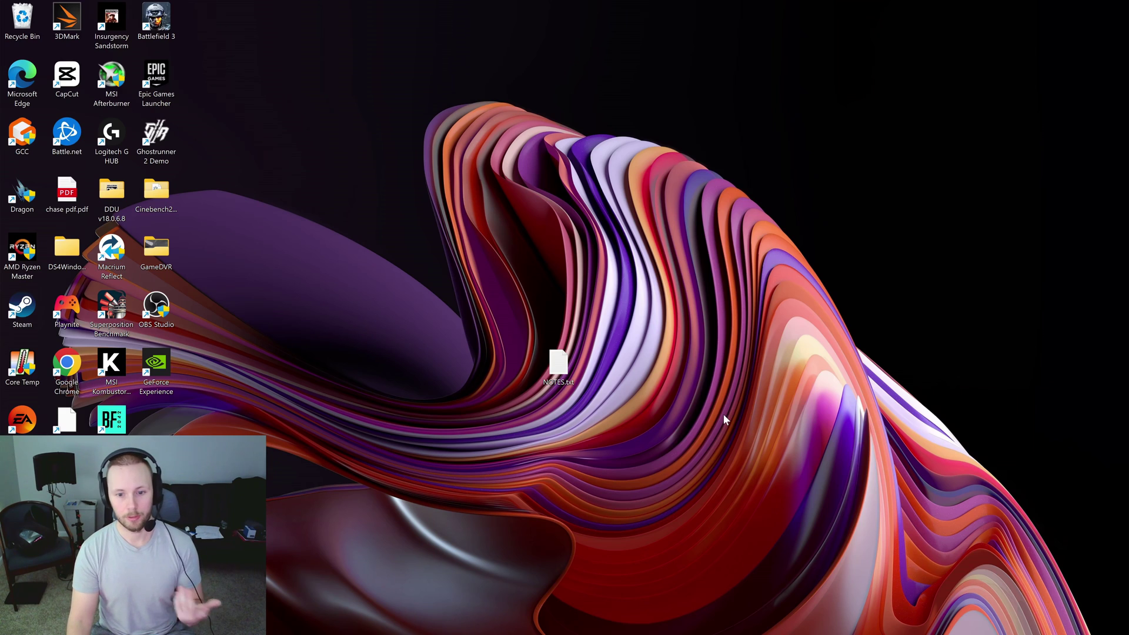
pyautogui.click(357, 154)
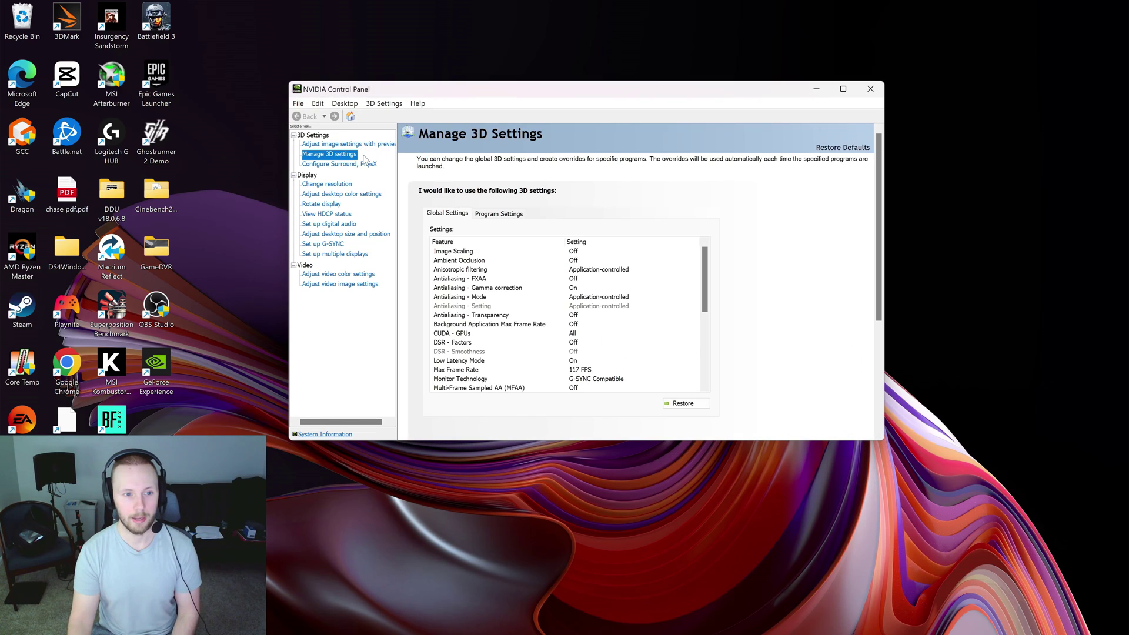
pyautogui.click(499, 216)
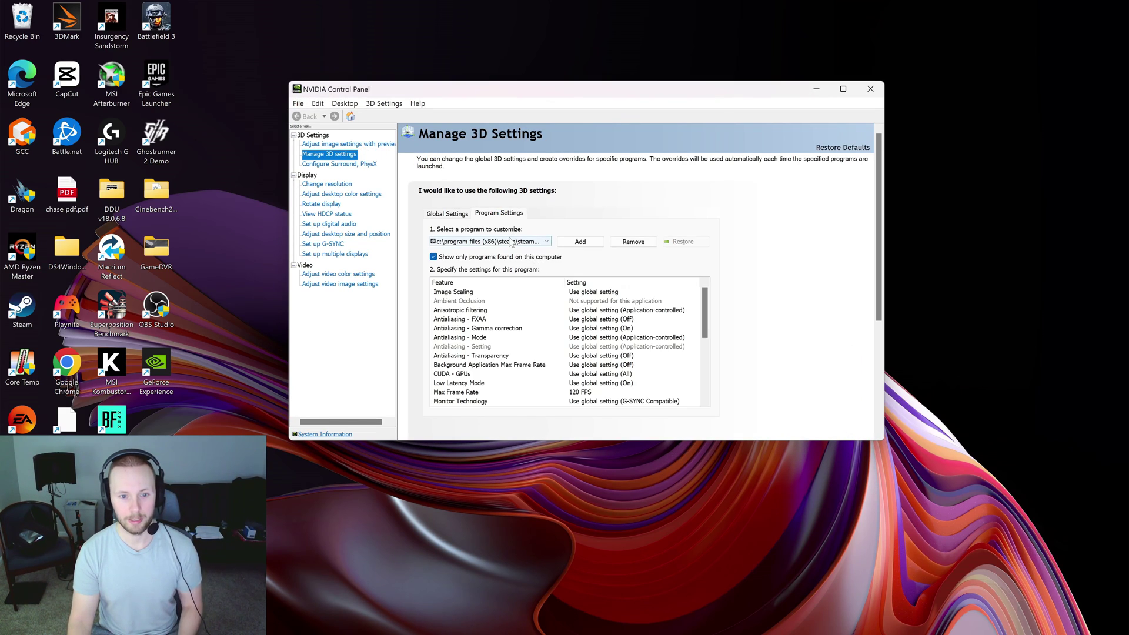
pyautogui.click(510, 243)
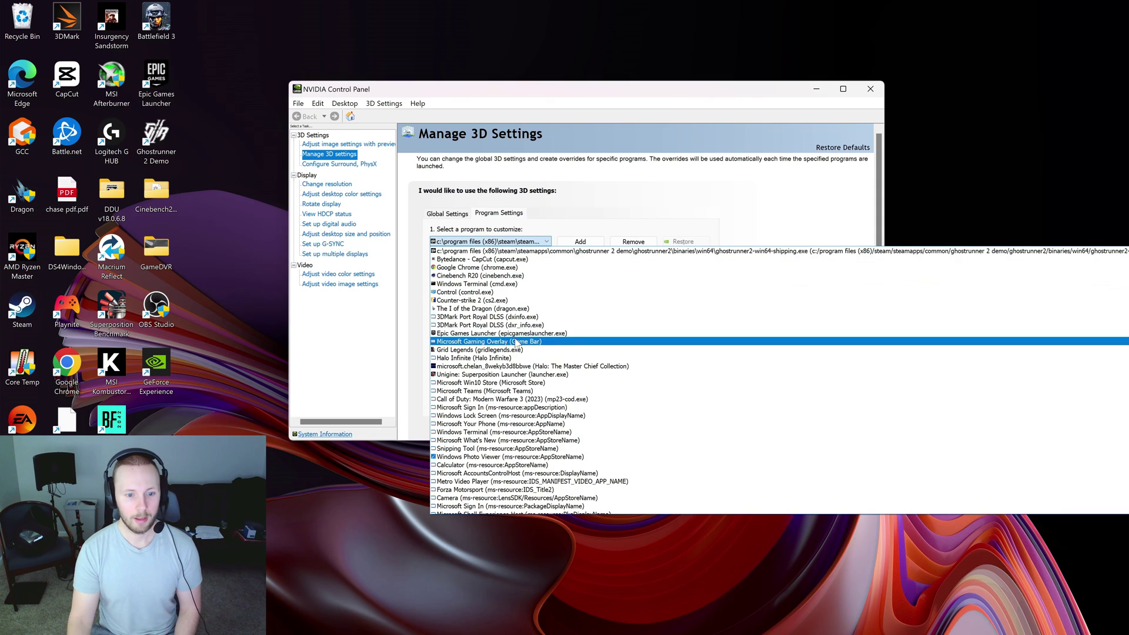
pyautogui.click(514, 301)
# Try a maximum frame rate of 117 FPS for Counter-strike 2, cancel it, and check the program list again
pyautogui.moveTo(699, 321); pyautogui.dragTo(703, 350)
pyautogui.click(607, 334)
pyautogui.click(585, 384)
pyautogui.doubleClick(767, 409)
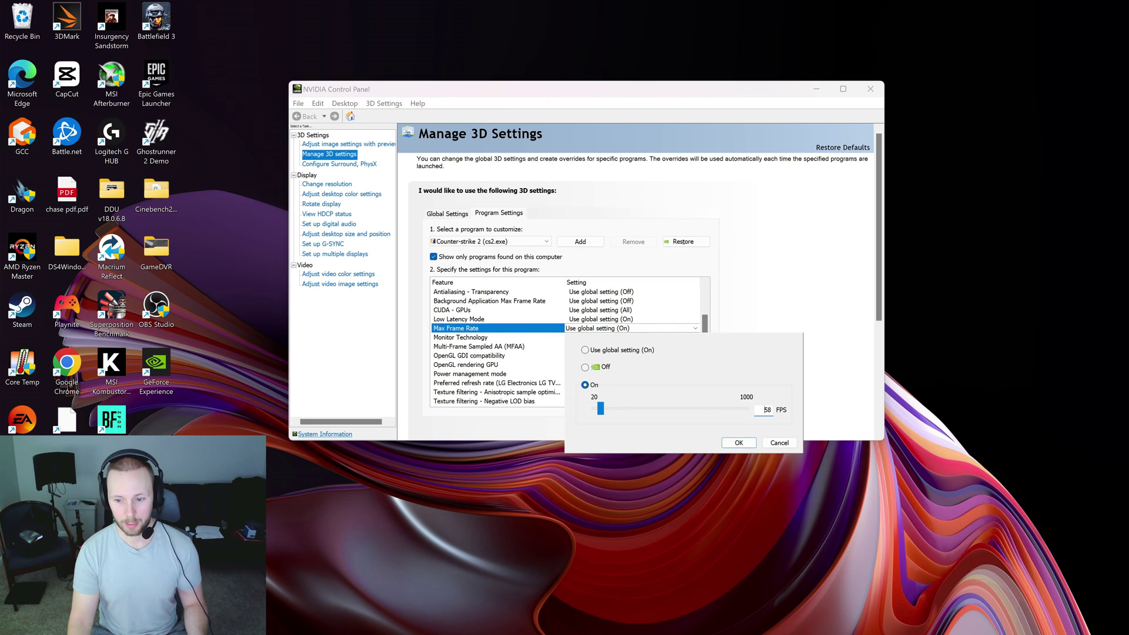
pyautogui.write('117')
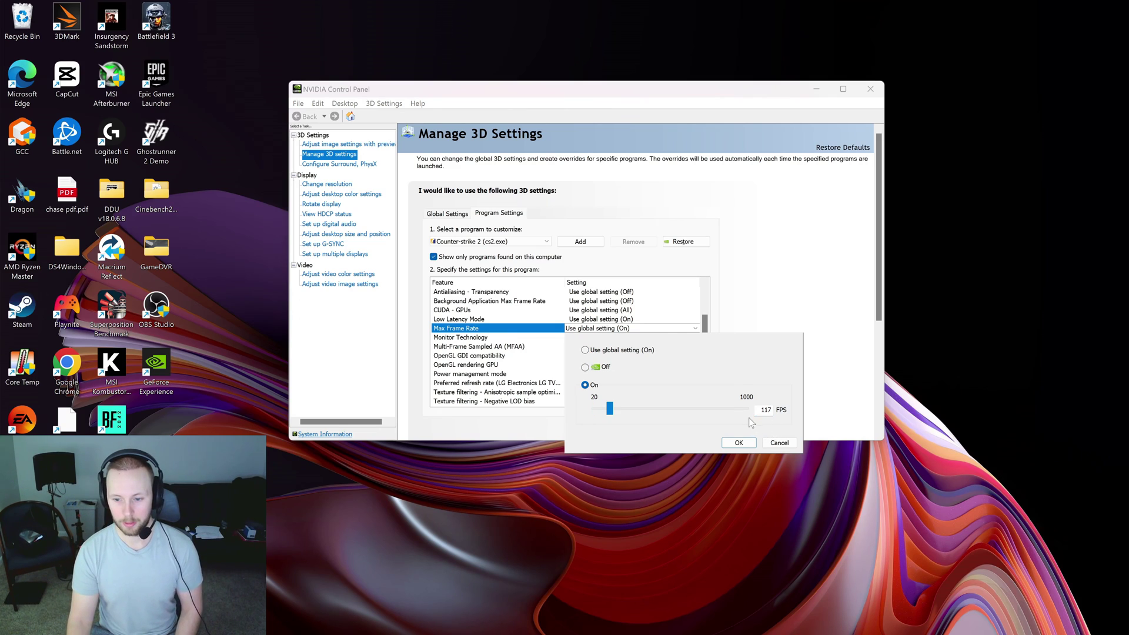
pyautogui.press('Tab')
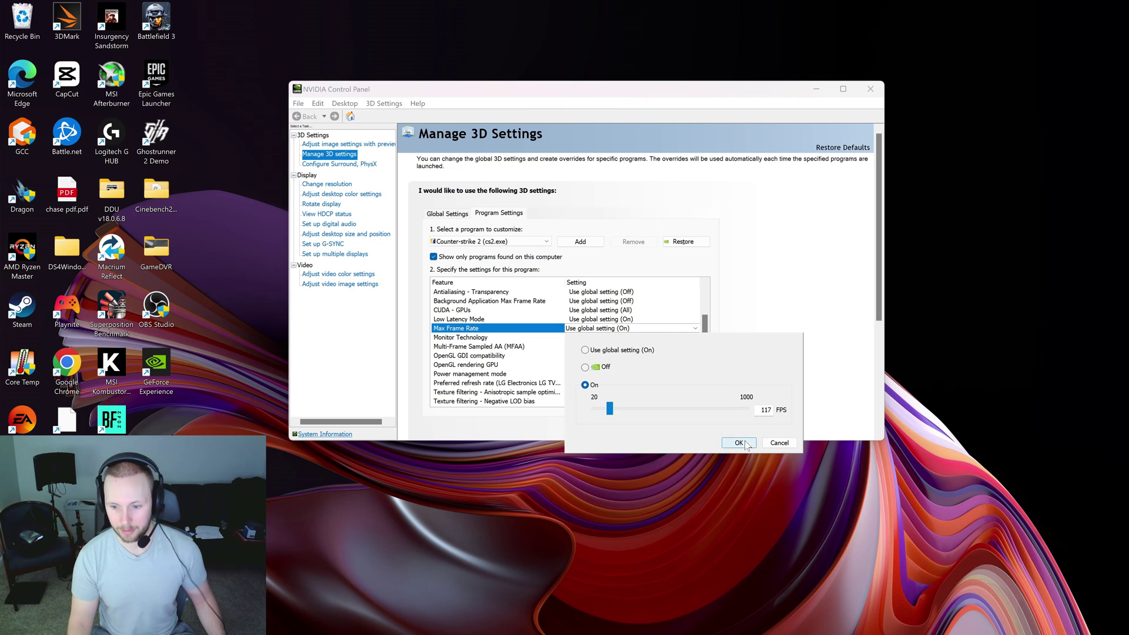
pyautogui.click(779, 443)
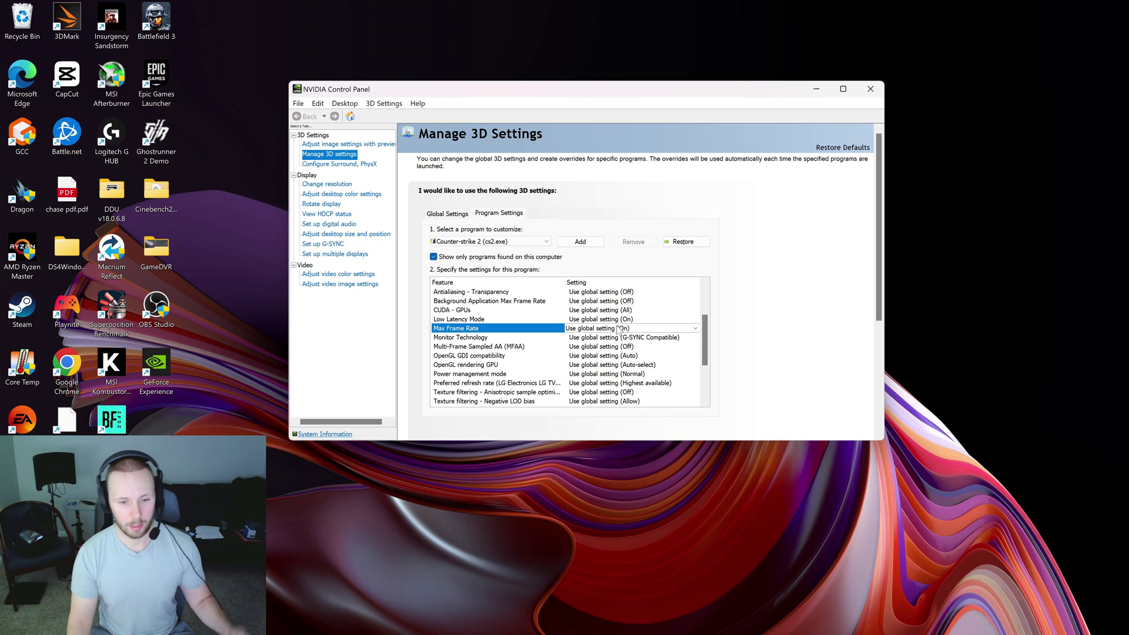
pyautogui.click(490, 241)
pyautogui.click(615, 211)
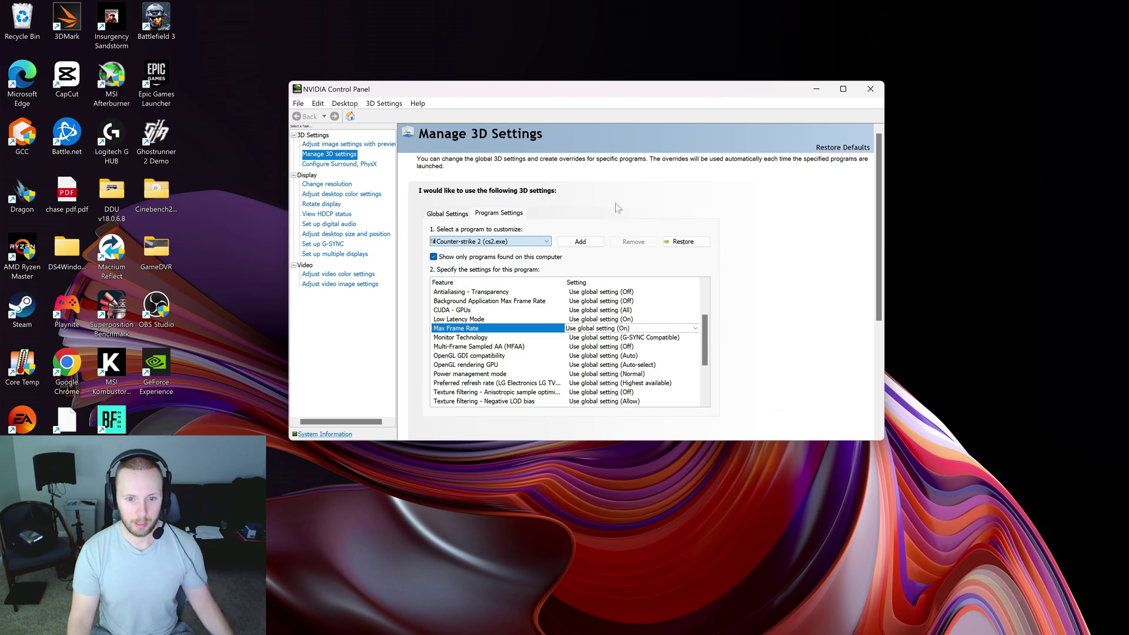